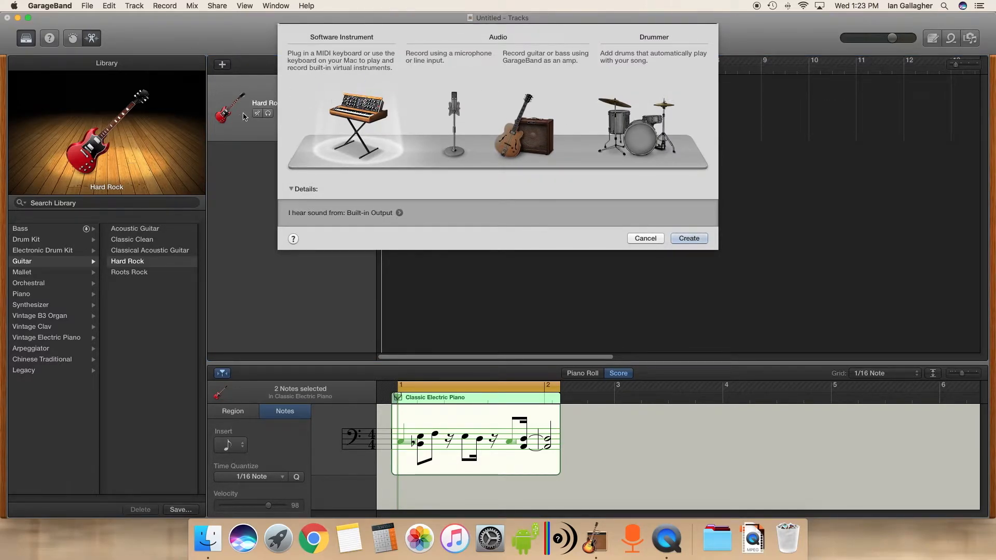
# - Create a new Audio track set to record with a microphone
pyautogui.click(454, 115)
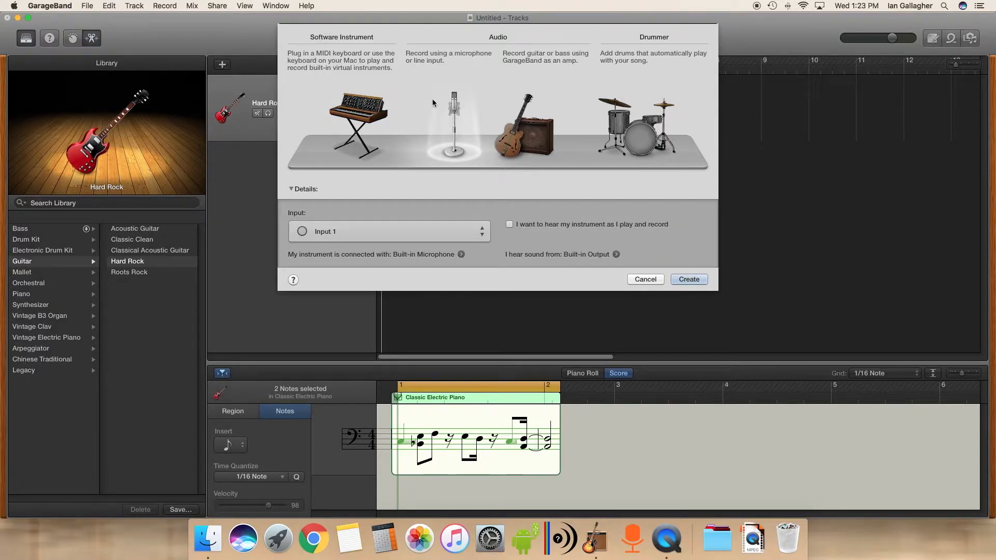
pyautogui.click(529, 121)
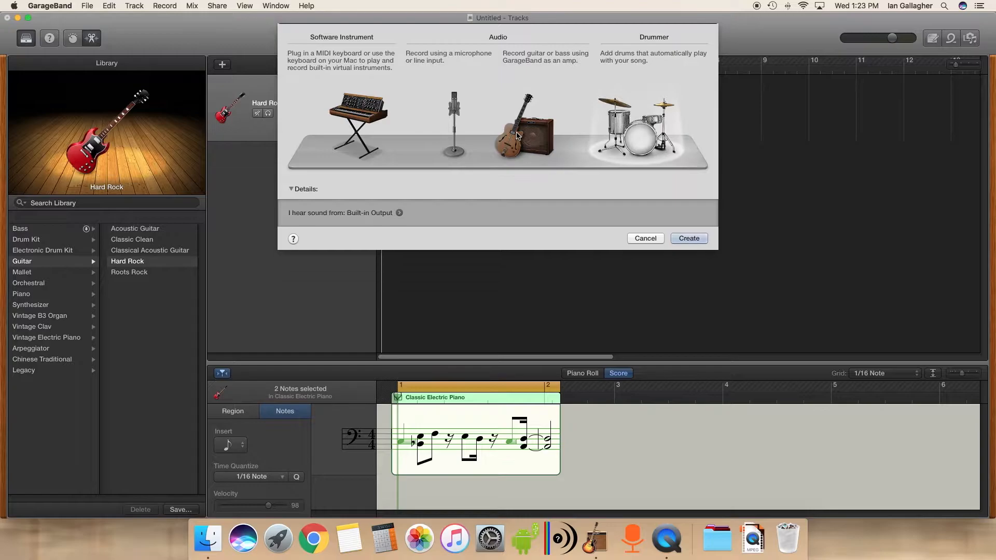
pyautogui.click(451, 126)
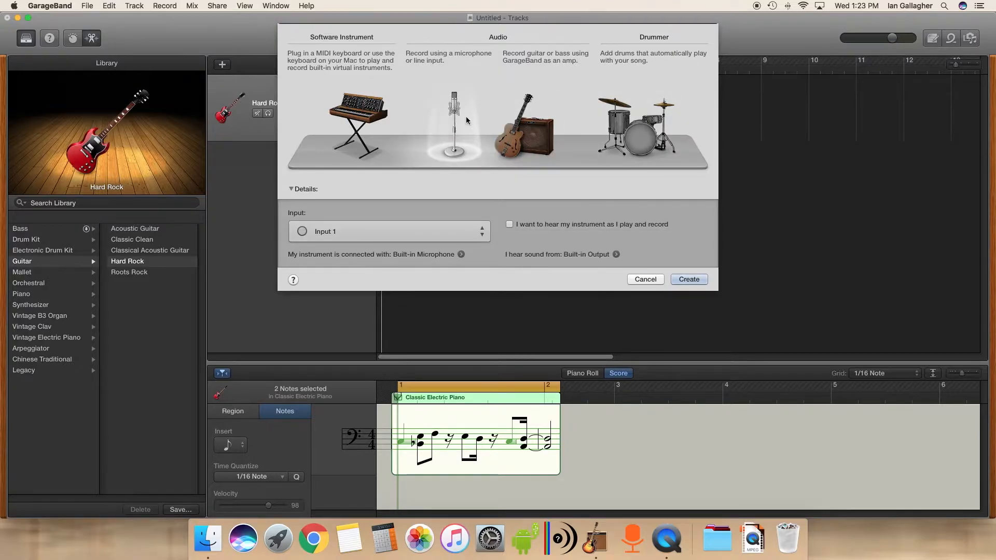
pyautogui.click(690, 279)
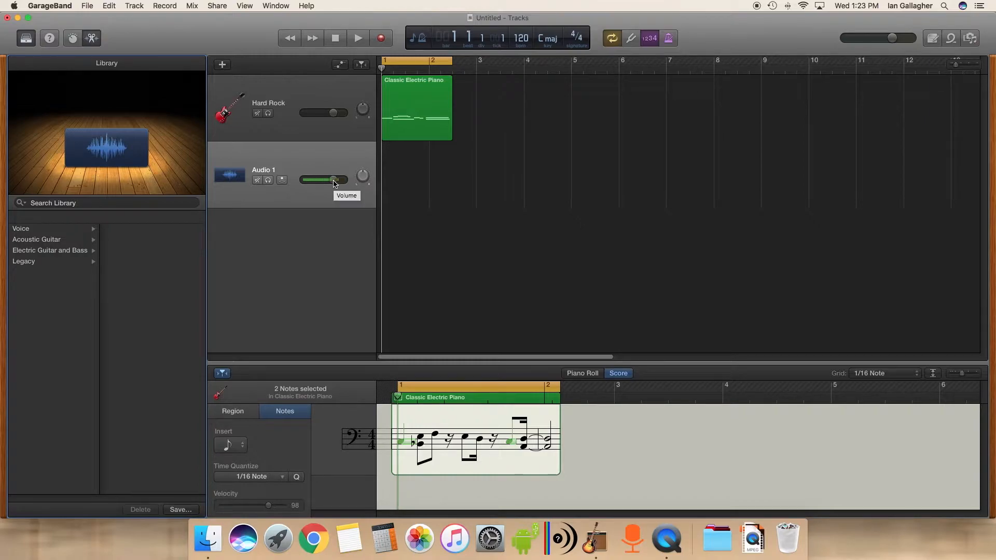
# - Switch to System Preferences, open the Sound input settings, and select Internal Microphone as the input device
pyautogui.click(490, 539)
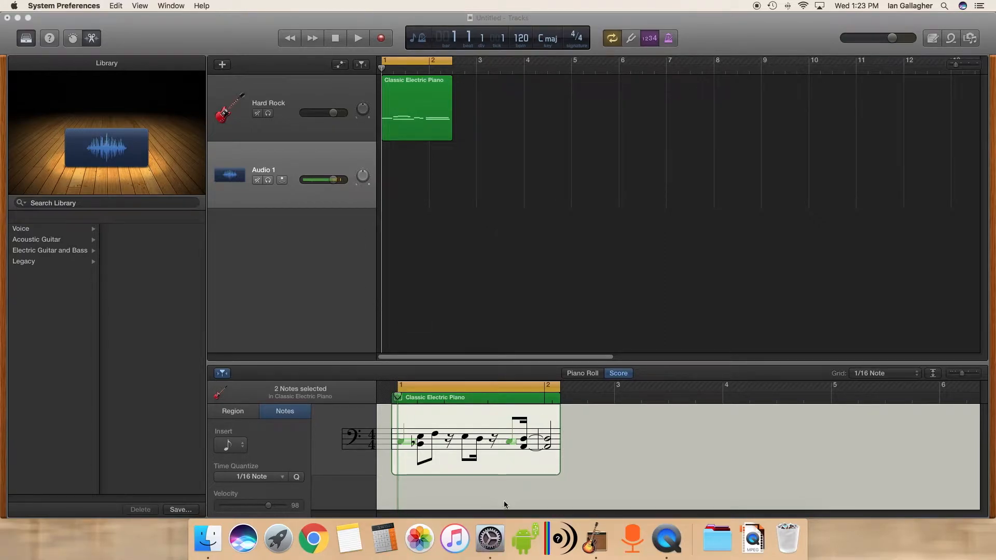
pyautogui.moveTo(862, 171); pyautogui.dragTo(799, 173)
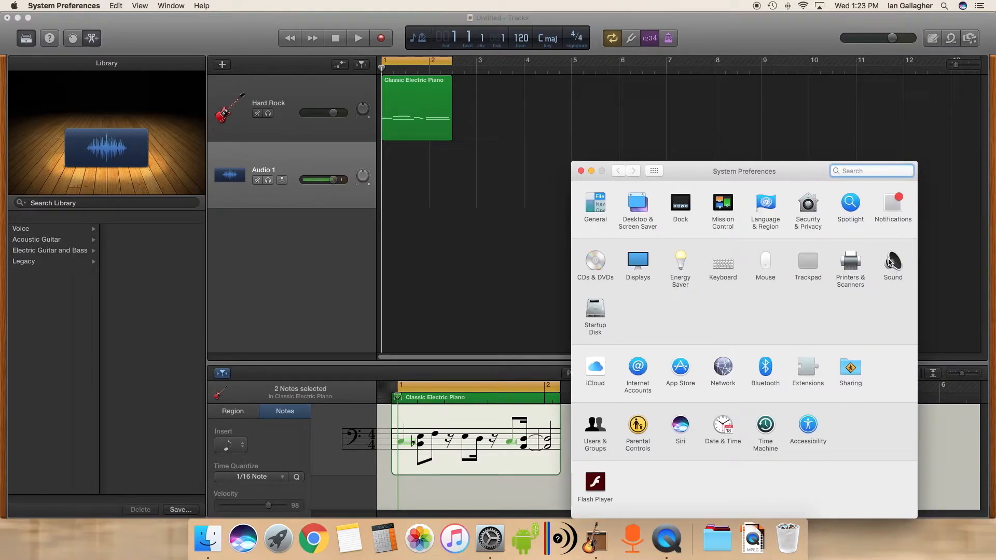
pyautogui.click(892, 262)
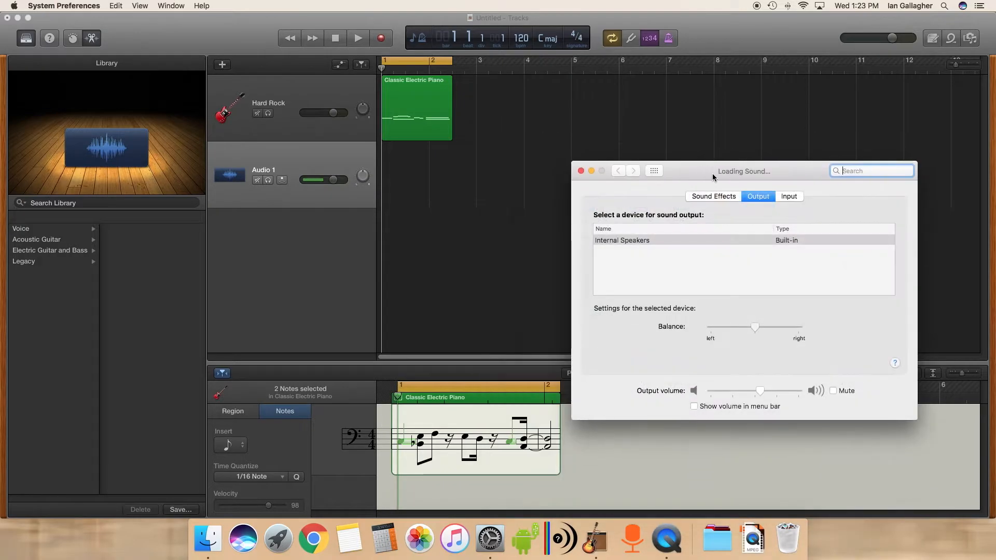
pyautogui.click(790, 198)
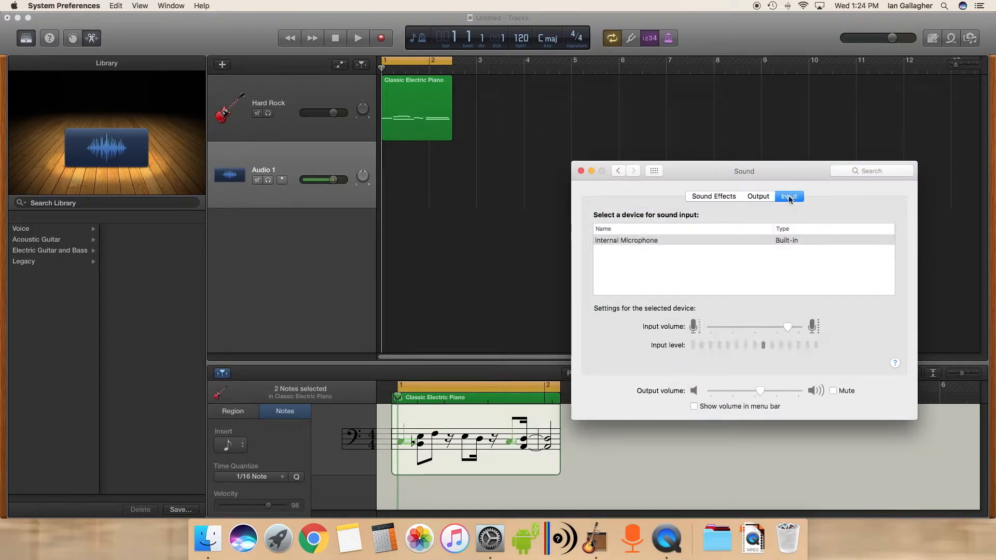
pyautogui.click(644, 241)
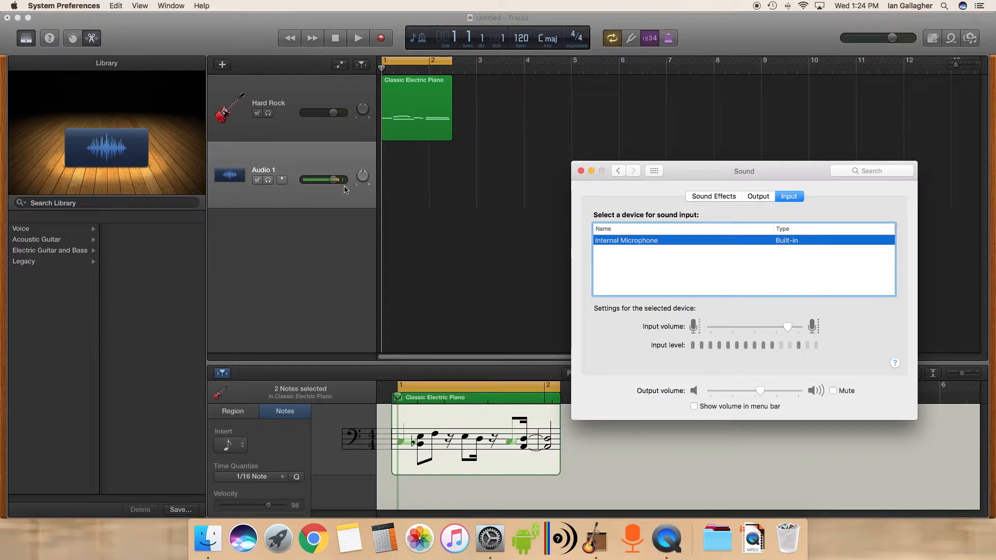
# - Lower the microphone input volume slightly and minimize the System Preferences window
pyautogui.moveTo(787, 327); pyautogui.dragTo(778, 327)
pyautogui.moveTo(780, 327); pyautogui.dragTo(781, 328)
pyautogui.click(592, 171)
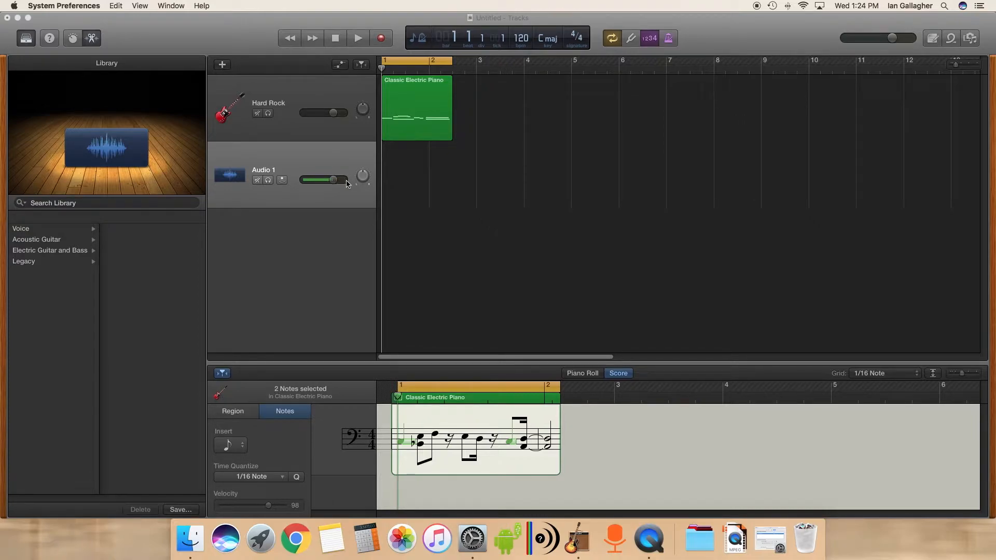
# - Return to GarageBand and mute the Hard Rock track
pyautogui.click(331, 158)
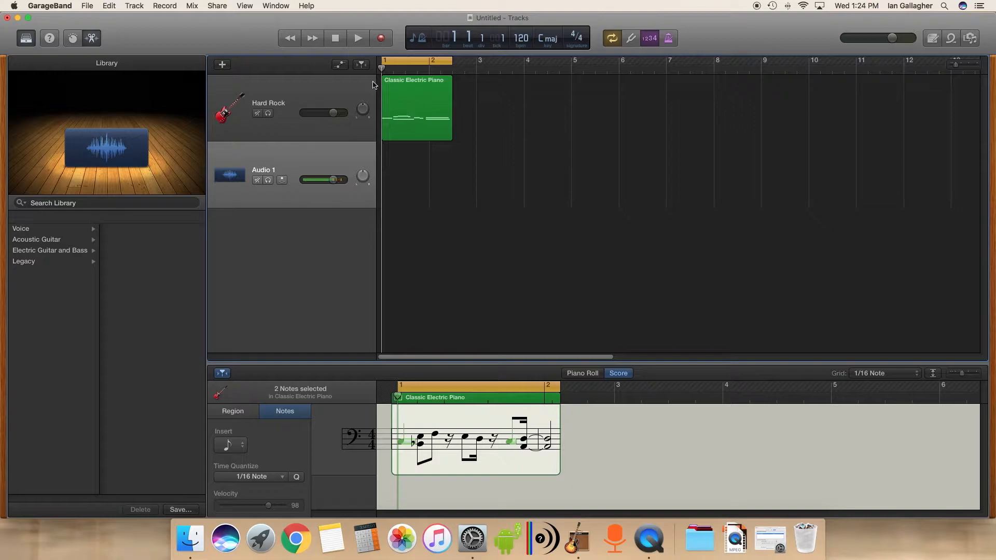
pyautogui.click(257, 114)
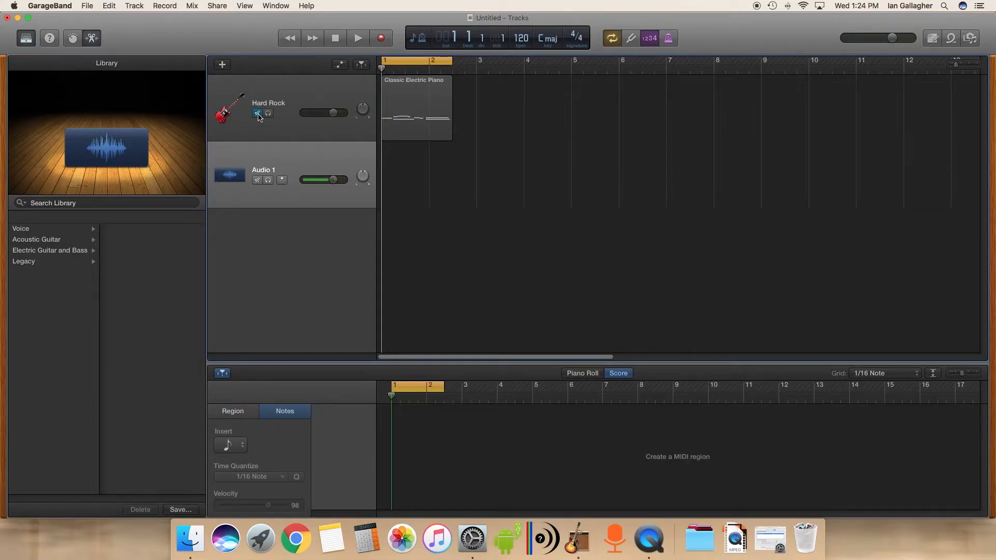
# - Record a short test take on the Audio 1 track
pyautogui.click(383, 40)
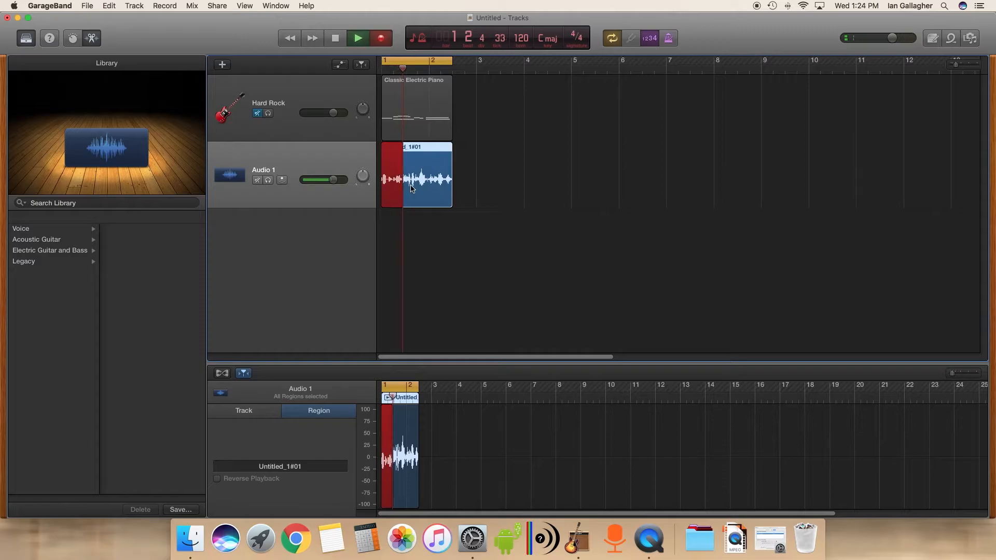
pyautogui.press('space')
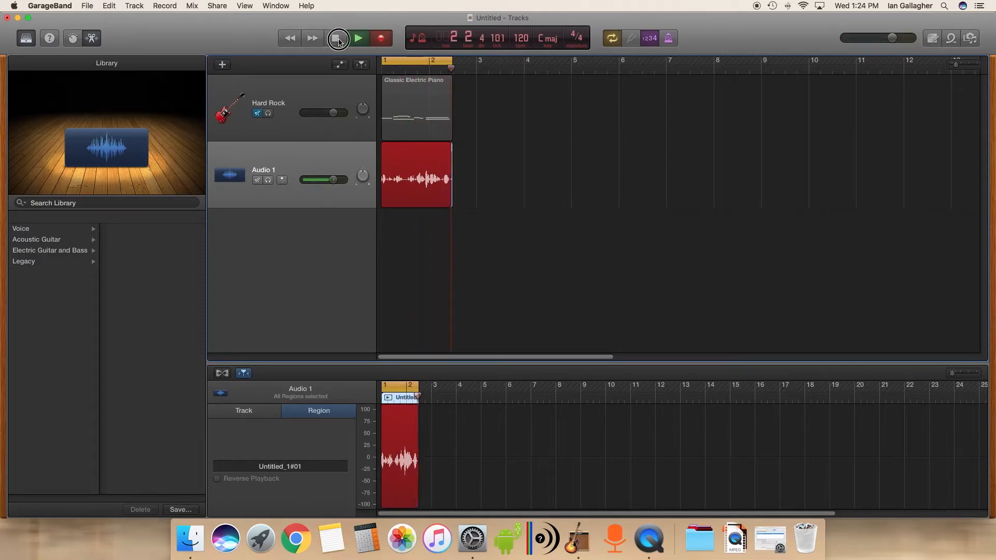
# - Turn off cycle mode and delete the recorded test region from the Audio 1 track
pyautogui.click(612, 38)
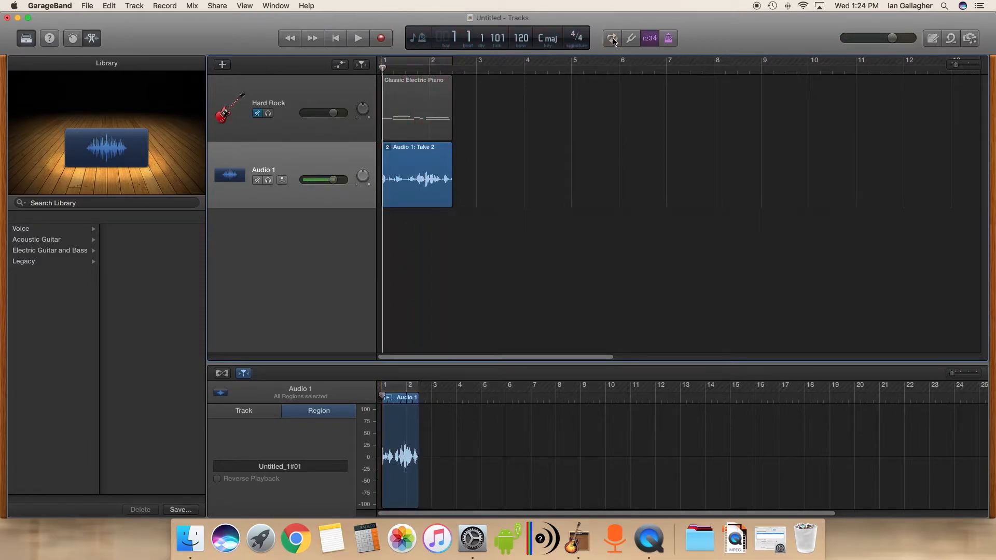
pyautogui.click(409, 163)
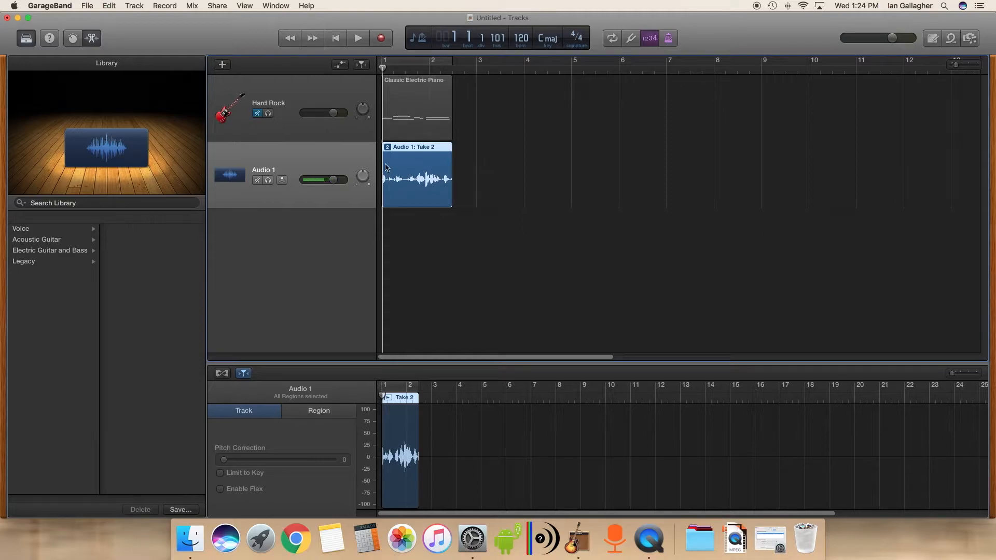
pyautogui.press('Delete')
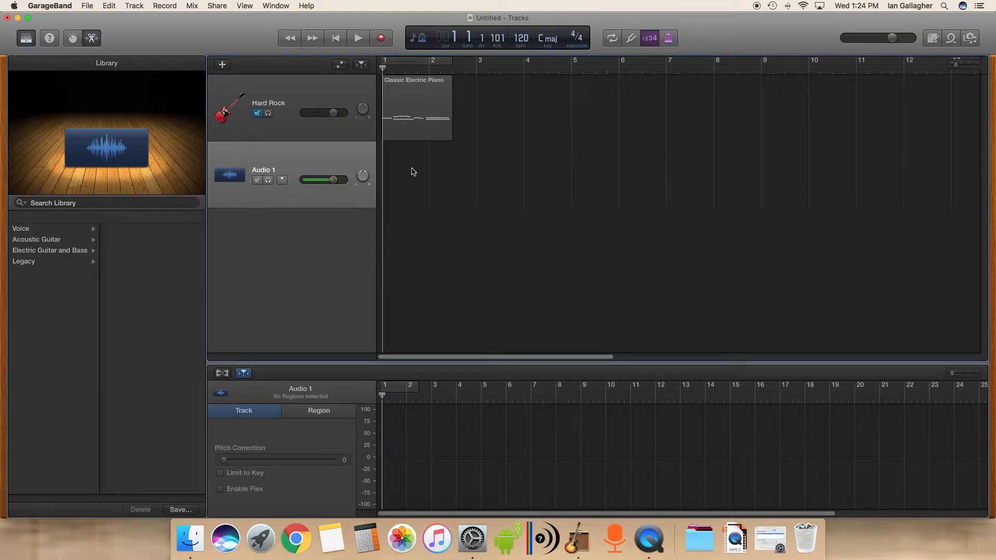
# - Record a take of about seven bars on the Audio 1 track
pyautogui.click(381, 39)
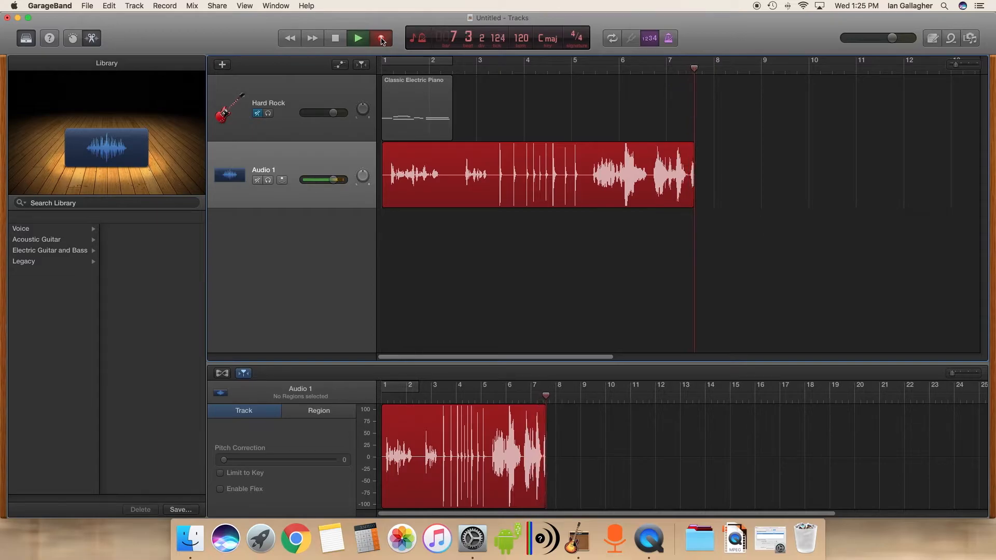
pyautogui.click(338, 39)
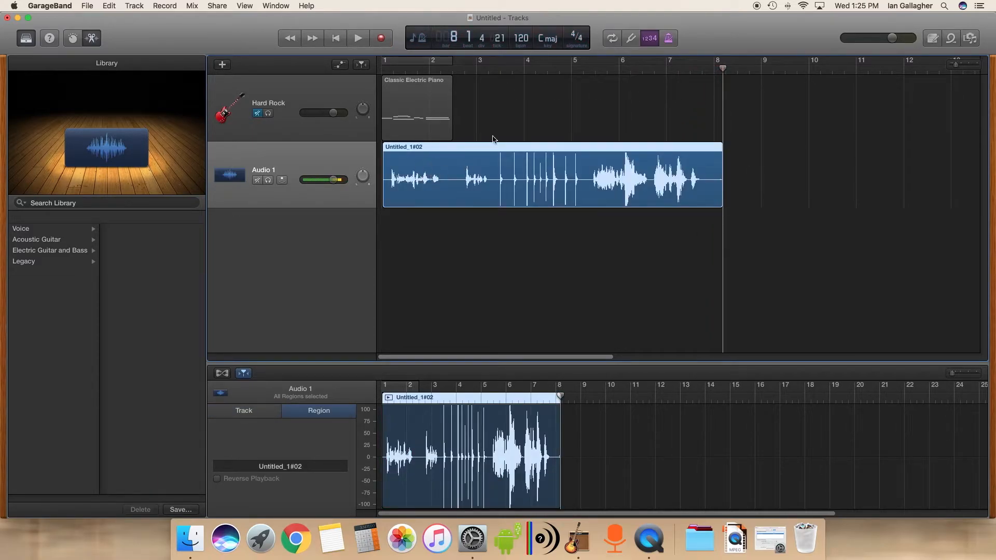
# - Unmute the Hard Rock track
pyautogui.click(476, 68)
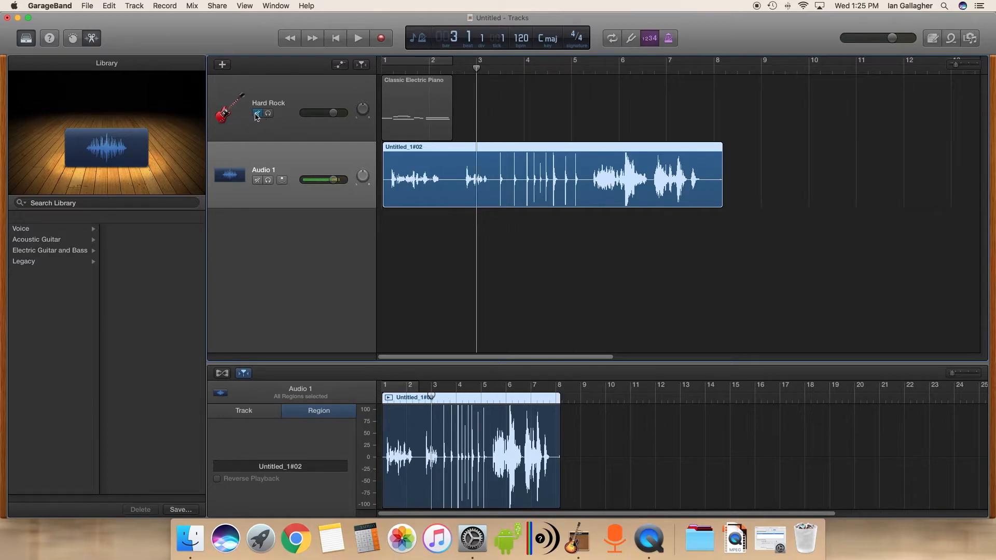
pyautogui.click(257, 114)
pyautogui.click(258, 114)
pyautogui.click(257, 114)
pyautogui.click(257, 114)
pyautogui.click(257, 114)
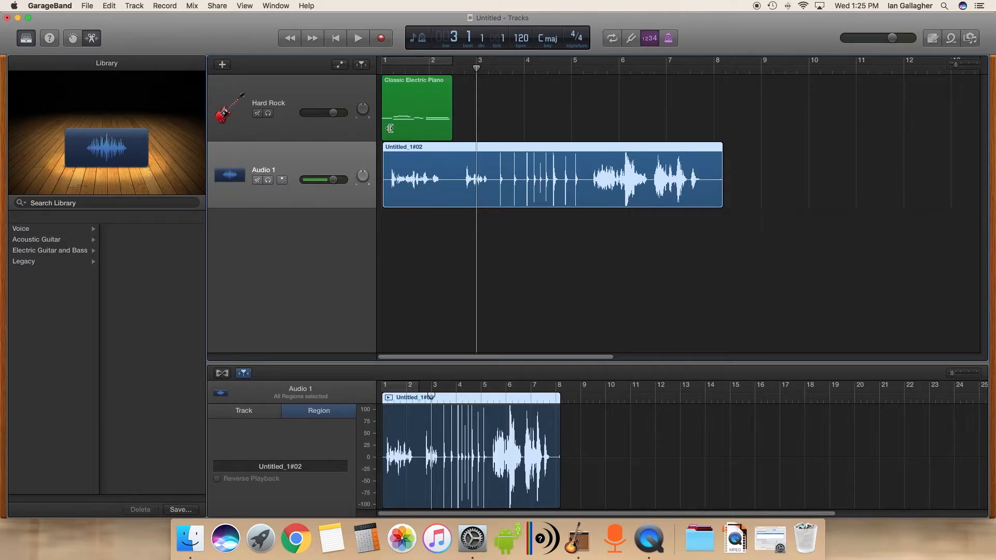
# - Open the Classic Electric Piano region in the Piano Roll editor
pyautogui.click(402, 111)
pyautogui.click(582, 373)
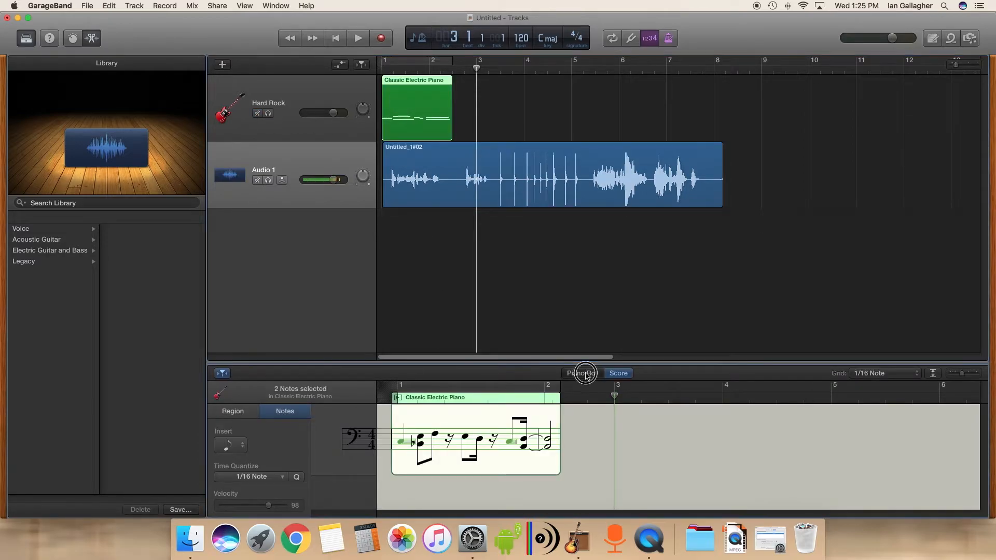
# - Select the recorded audio region and play the song from the beginning, then stop
pyautogui.moveTo(474, 67); pyautogui.dragTo(387, 69)
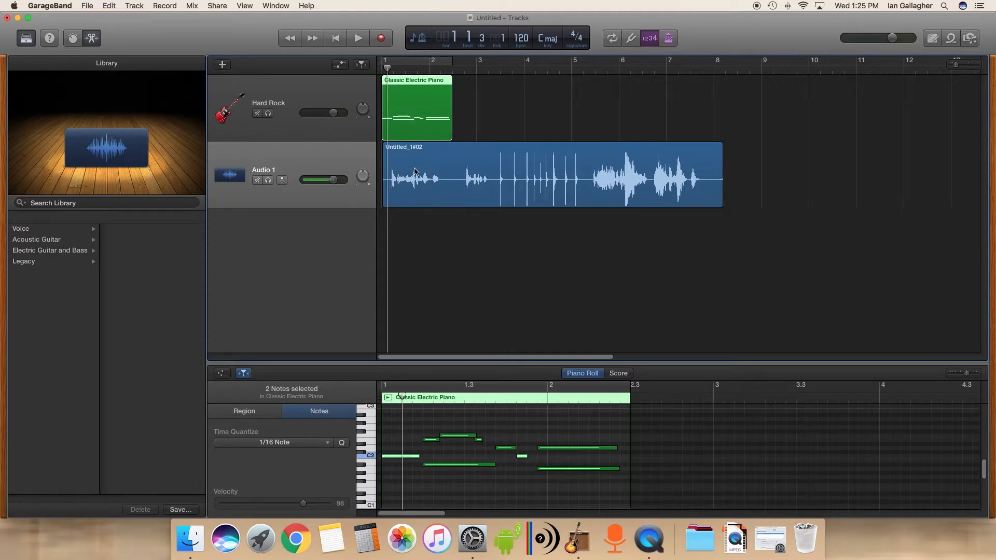
pyautogui.click(414, 171)
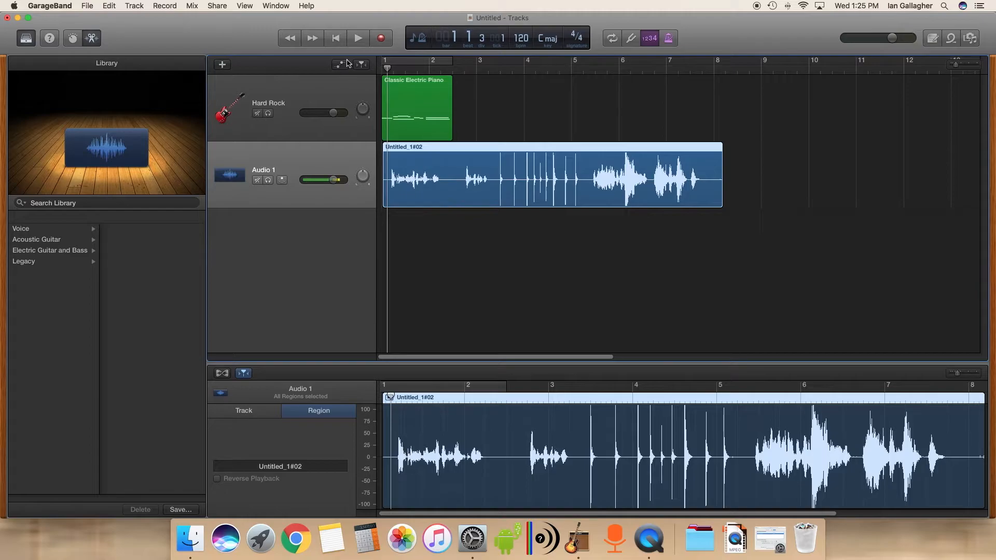
pyautogui.click(358, 38)
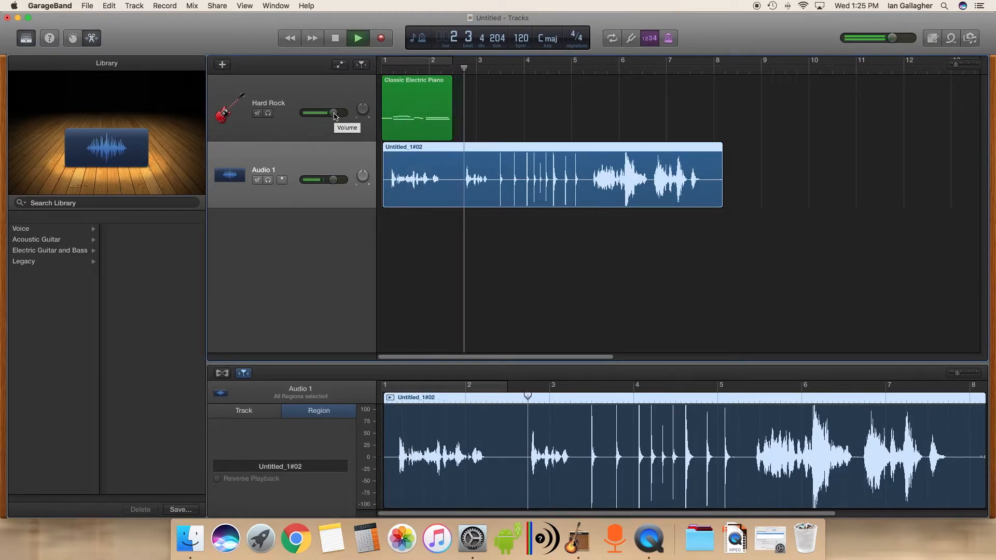
pyautogui.click(336, 39)
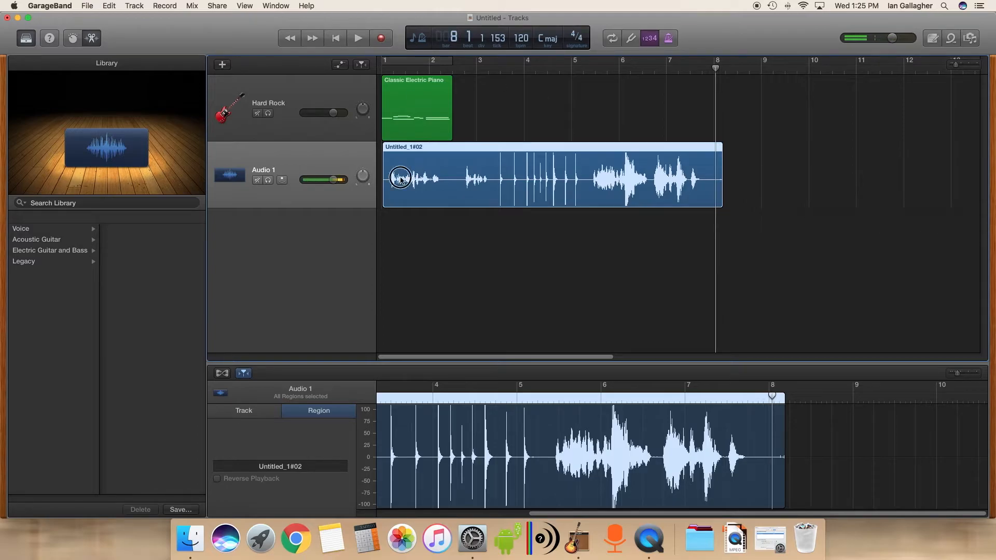
# - Play the recording from around bar 5, then stop
pyautogui.moveTo(772, 402); pyautogui.dragTo(546, 407)
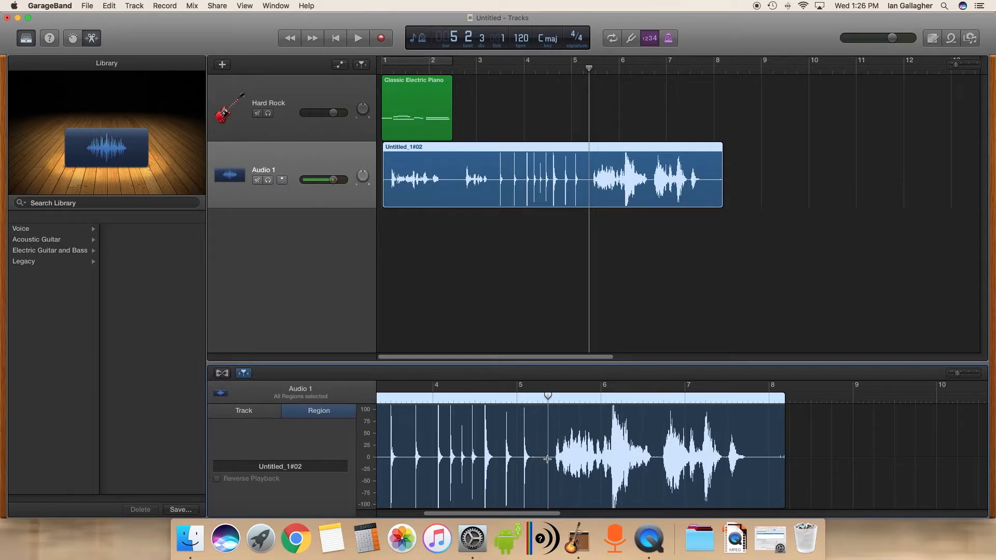
pyautogui.moveTo(589, 68)
pyautogui.mouseDown()
pyautogui.moveTo(629, 69)
pyautogui.moveTo(585, 69)
pyautogui.mouseUp()
pyautogui.click(358, 40)
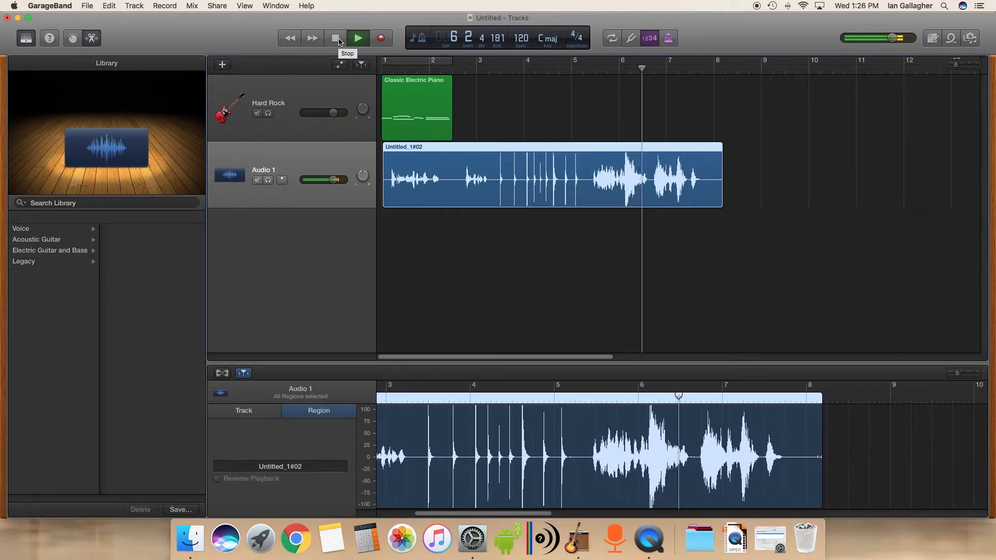
pyautogui.click(338, 40)
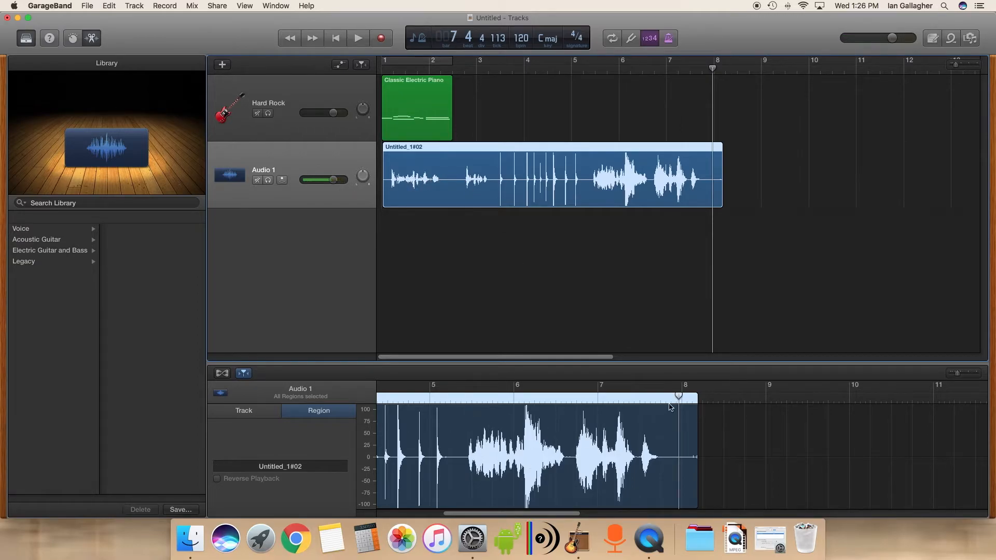
# - Play from the region's start and mute the Hard Rock track during playback, then stop
pyautogui.moveTo(679, 397); pyautogui.dragTo(382, 397)
pyautogui.click(358, 38)
pyautogui.click(257, 114)
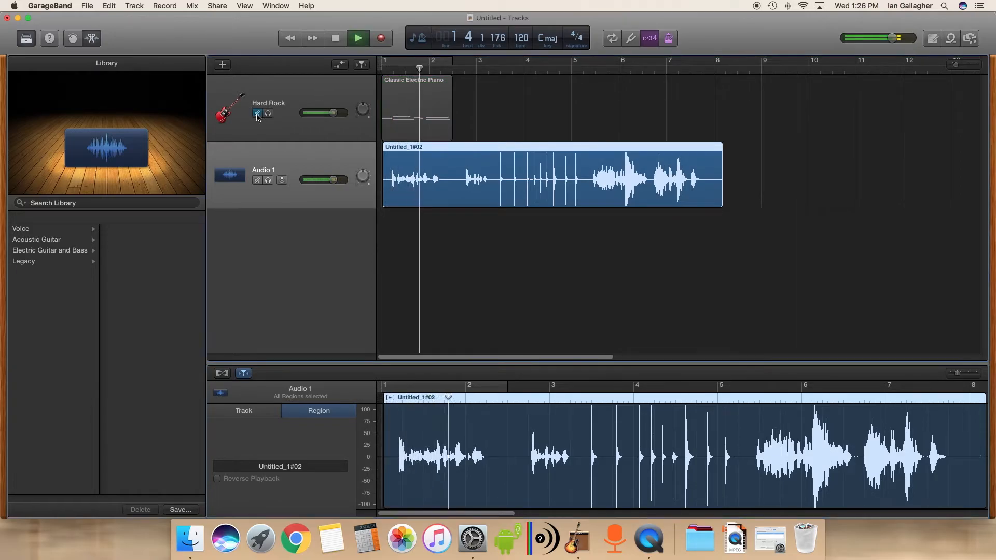
pyautogui.click(337, 40)
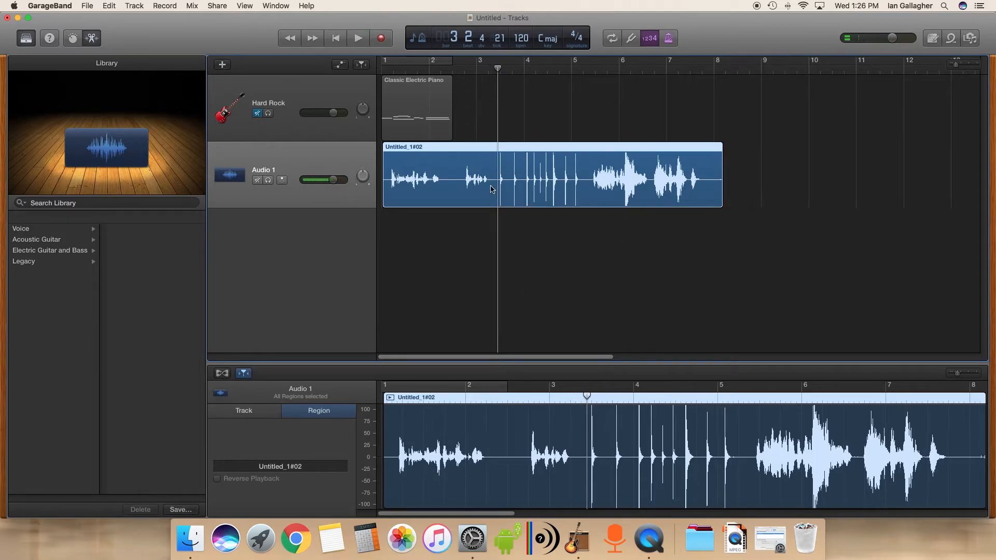
# - Return to the beginning and play the recording again, then stop
pyautogui.moveTo(522, 39); pyautogui.dragTo(531, 136)
pyautogui.click(339, 40)
pyautogui.click(358, 39)
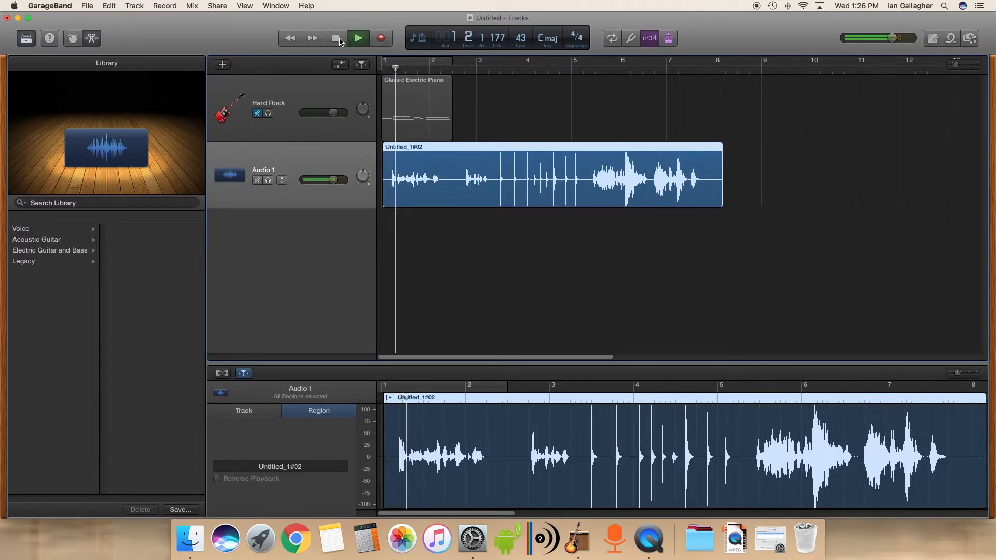
pyautogui.click(338, 40)
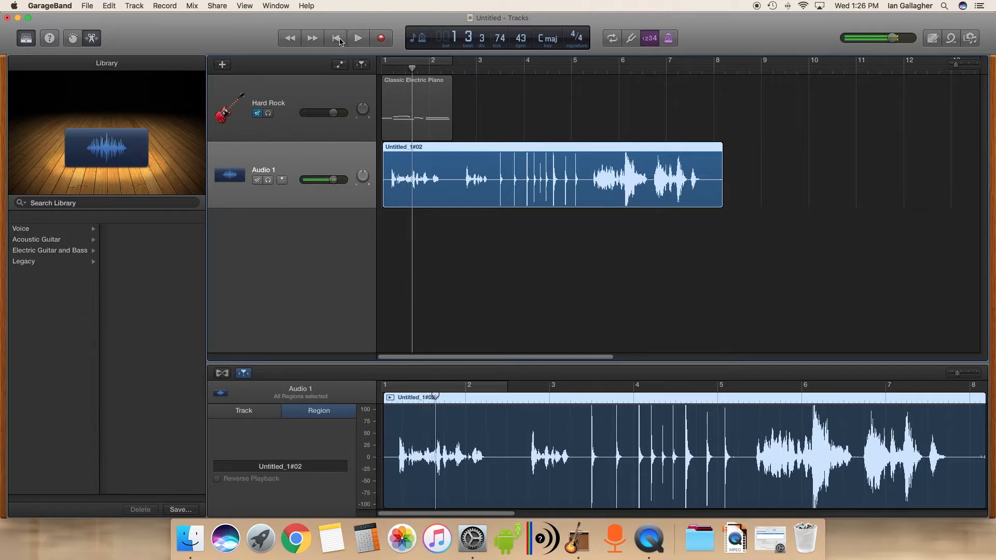
# - Deselect all regions and move the playhead back to the start of the project
pyautogui.moveTo(526, 38); pyautogui.dragTo(531, 7)
pyautogui.moveTo(521, 38)
pyautogui.mouseDown()
pyautogui.moveTo(525, 5)
pyautogui.moveTo(524, 24)
pyautogui.mouseUp()
pyautogui.click(469, 274)
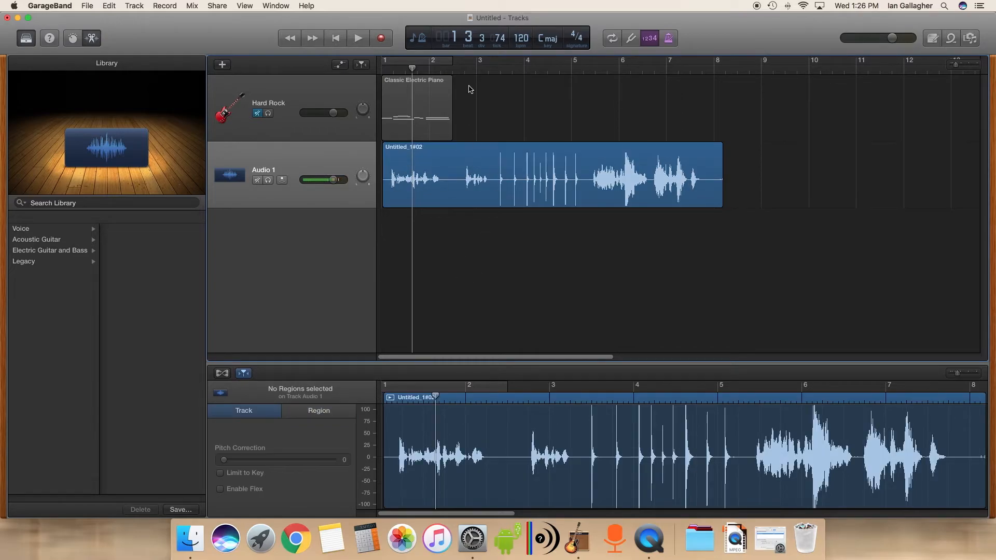
pyautogui.moveTo(423, 71); pyautogui.dragTo(360, 86)
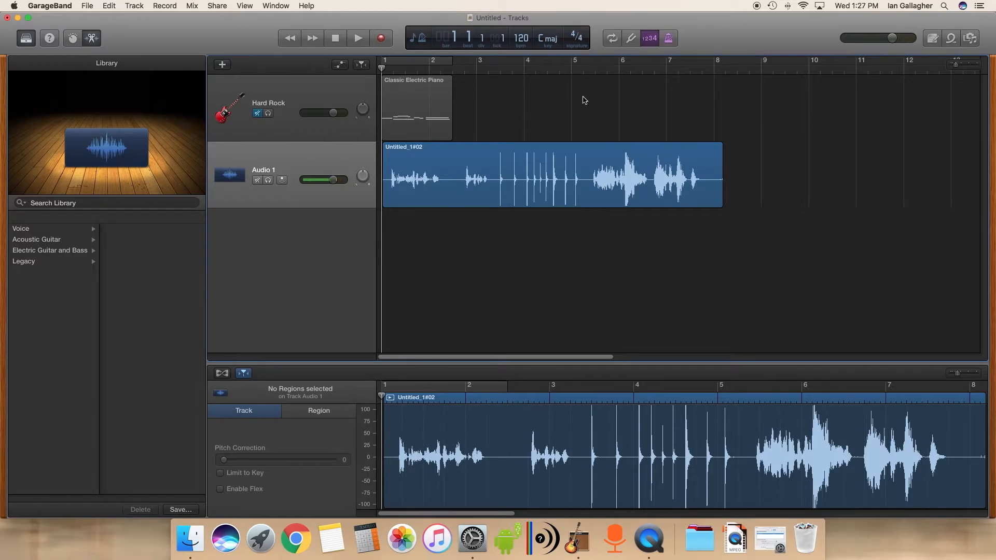
# - Inspect the piano and voice regions in the editor, play the recording briefly, stop, and return to the start
pyautogui.click(424, 96)
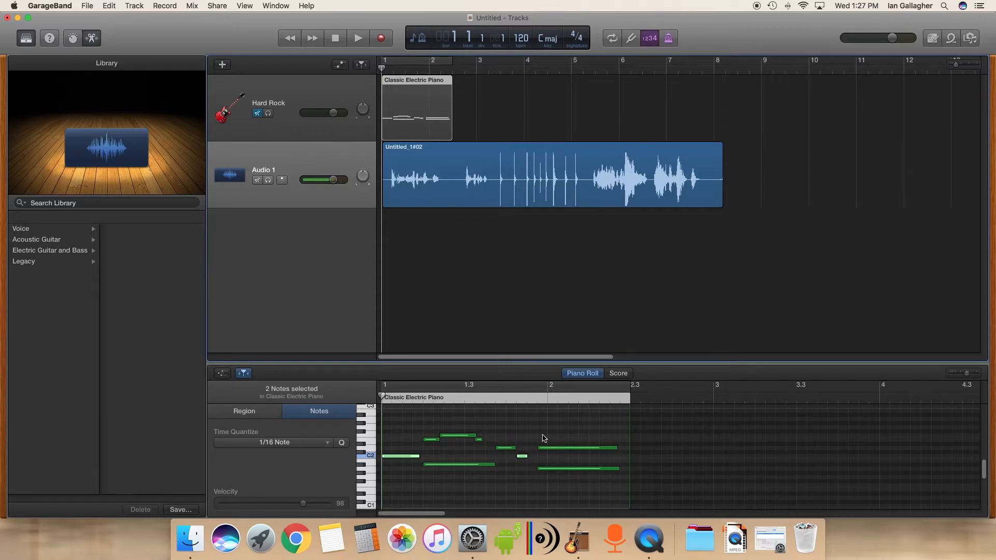
pyautogui.click(428, 158)
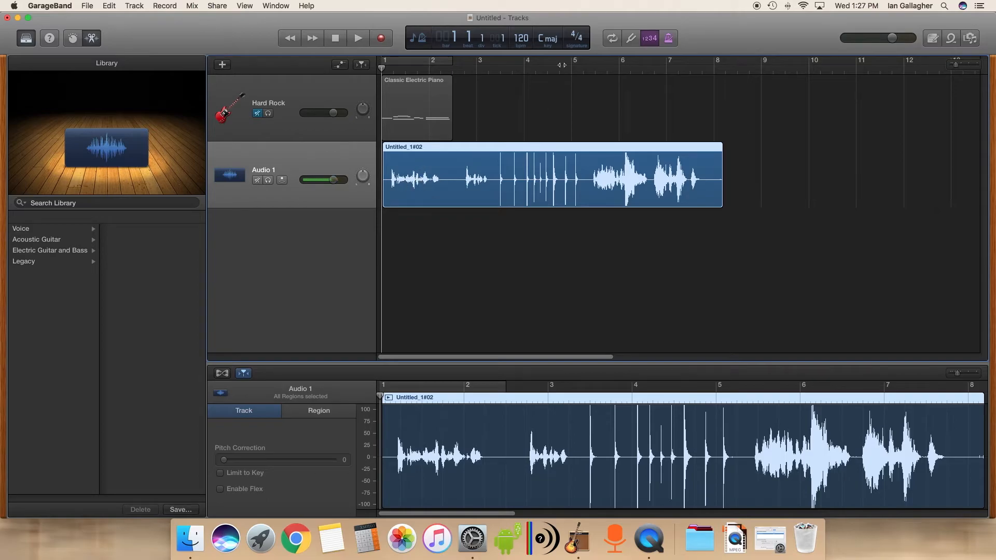
pyautogui.moveTo(520, 38); pyautogui.dragTo(516, 5)
pyautogui.click(352, 41)
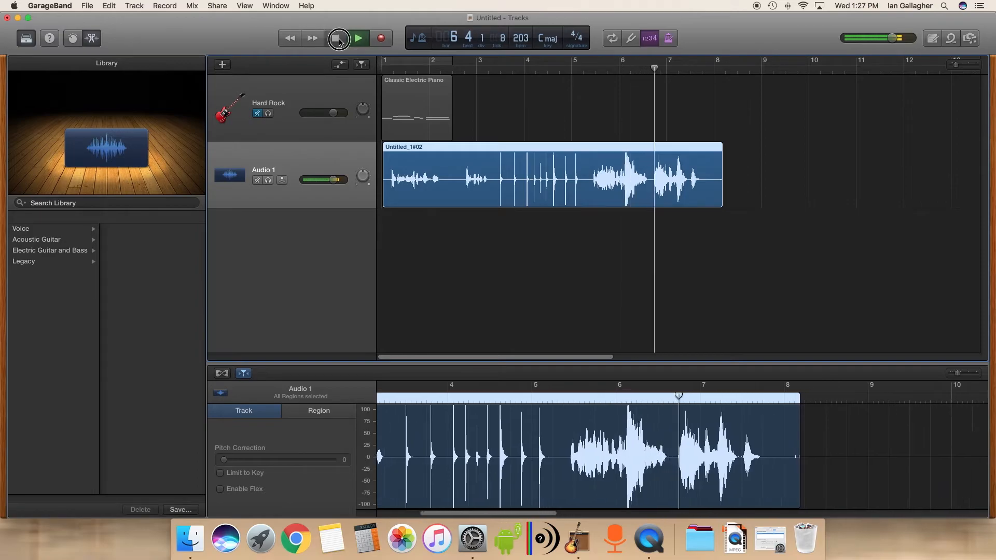
pyautogui.click(340, 41)
pyautogui.moveTo(531, 89); pyautogui.dragTo(537, 150)
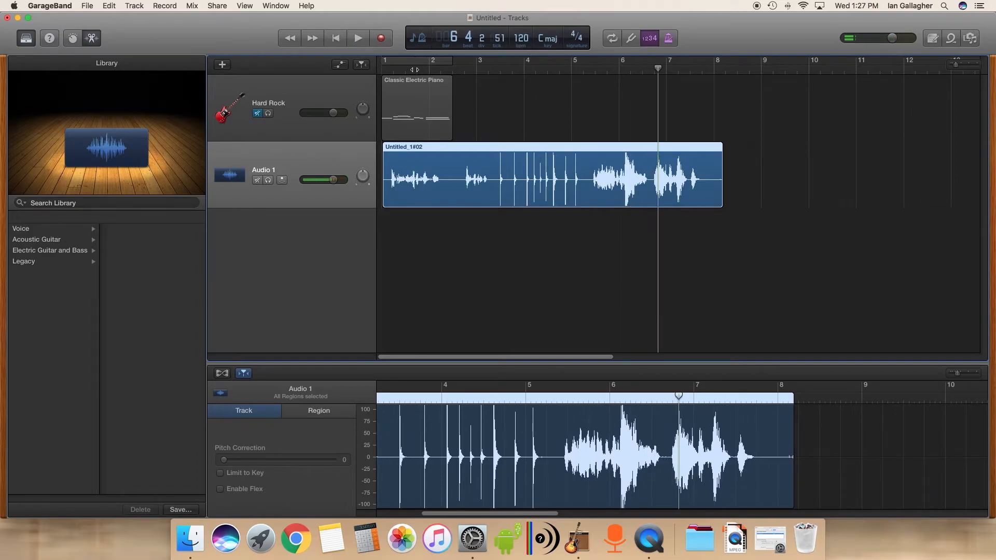
pyautogui.press('Return')
# - Open the Audio 1 track's smart controls and add a Bitcrusher plug-in to the track
pyautogui.click(430, 172)
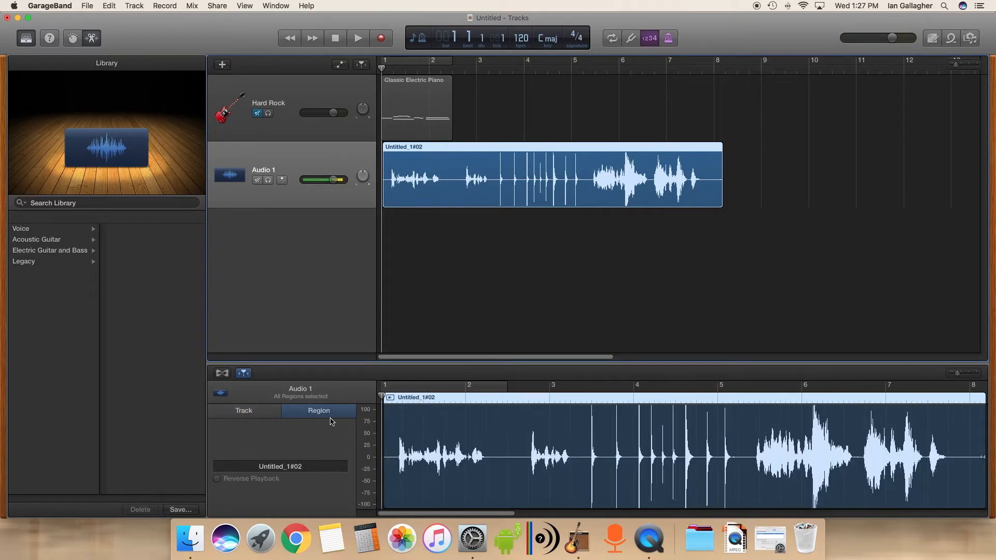
pyautogui.click(71, 36)
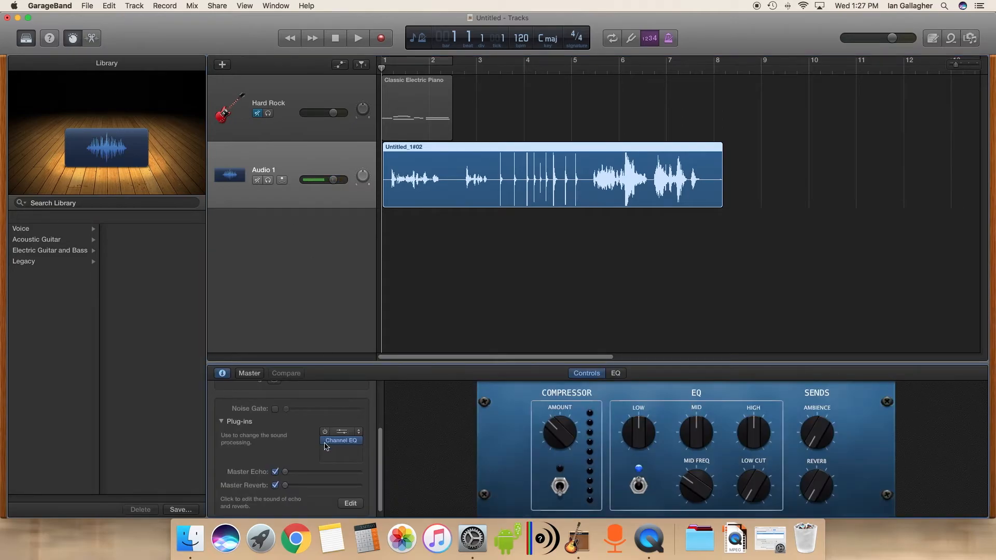
pyautogui.click(360, 453)
pyautogui.moveTo(364, 461)
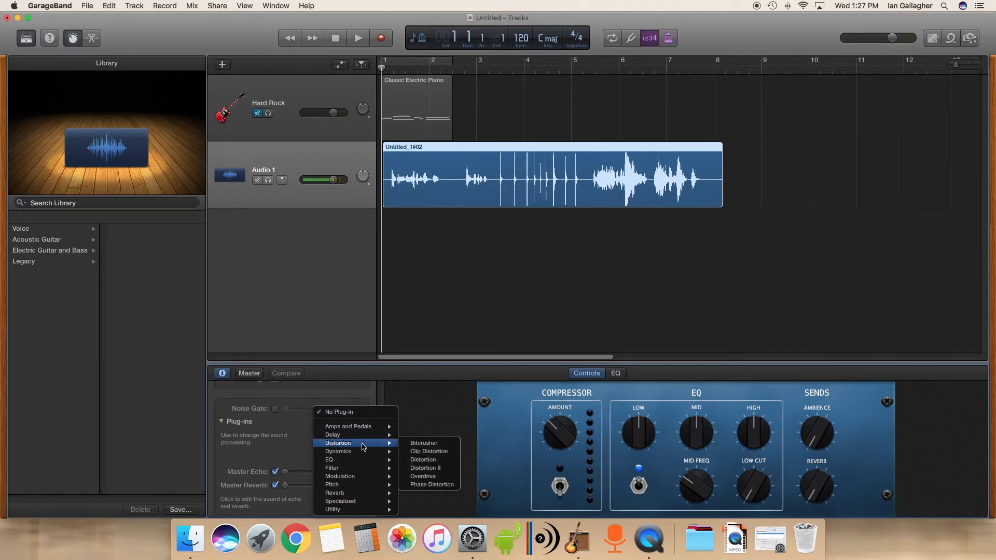
pyautogui.click(421, 444)
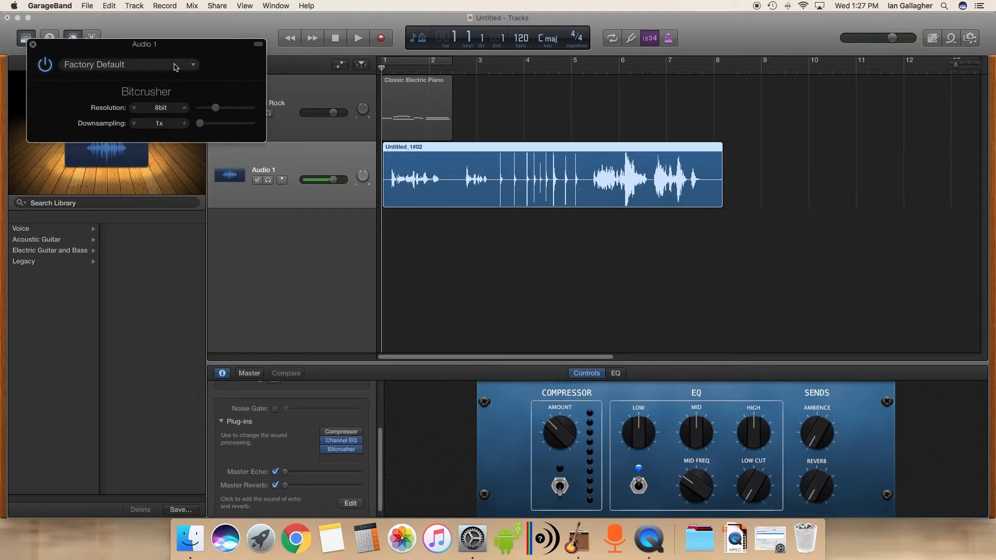
# - Turn on cycle mode and set the cycle region from bar 1 to bar 8
pyautogui.moveTo(168, 48); pyautogui.dragTo(193, 66)
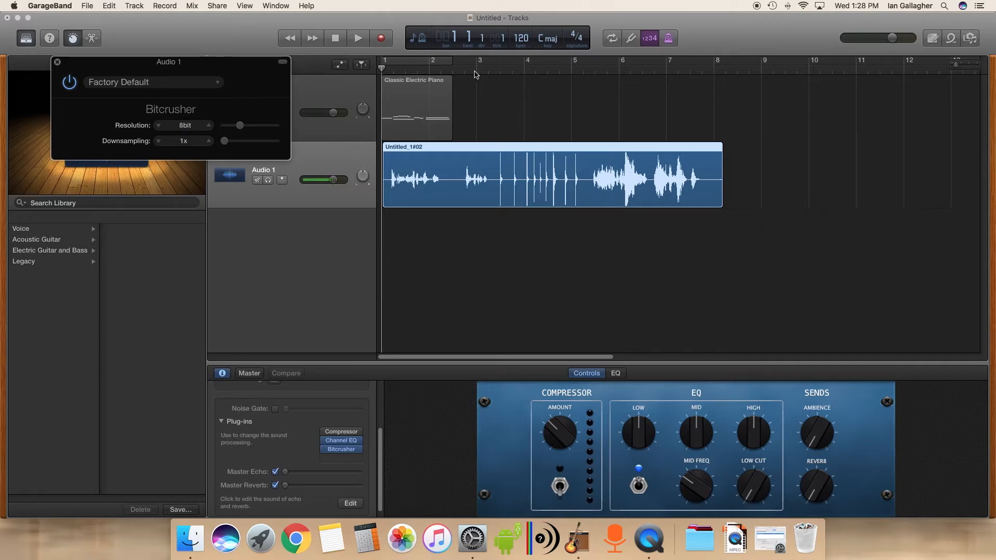
pyautogui.click(612, 38)
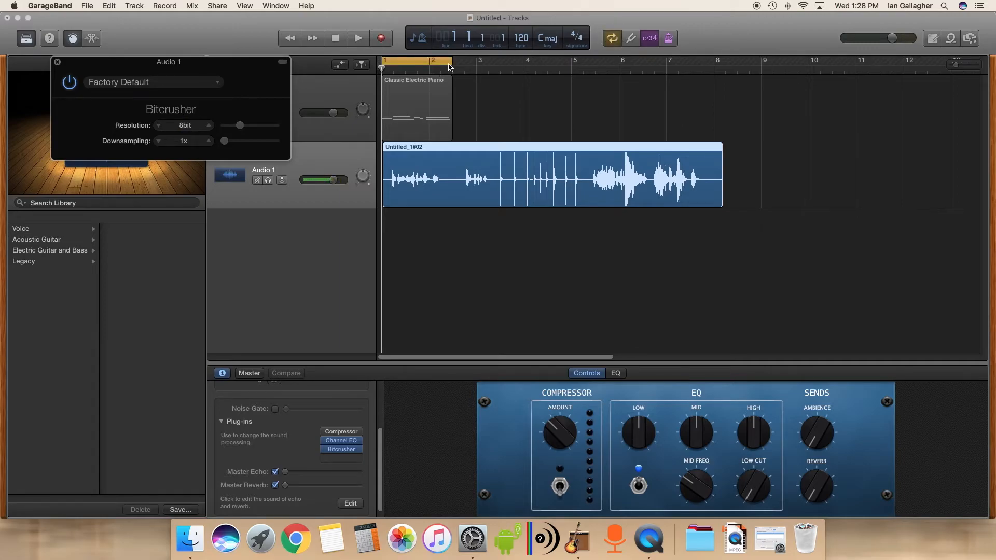
pyautogui.moveTo(453, 62); pyautogui.dragTo(723, 70)
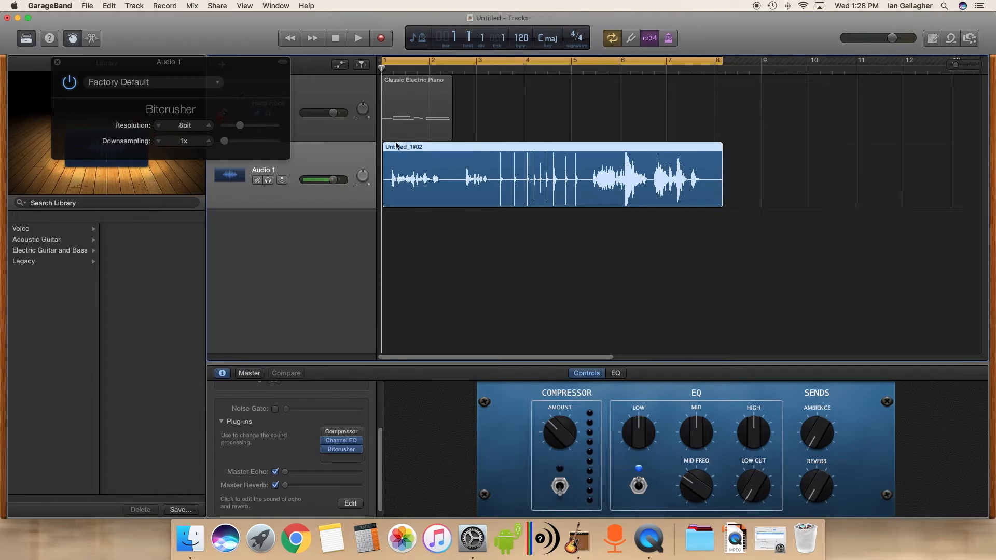
# - Play the cycle while setting the Bitcrusher to 13x downsampling and 13bit resolution, then stop
pyautogui.click(358, 38)
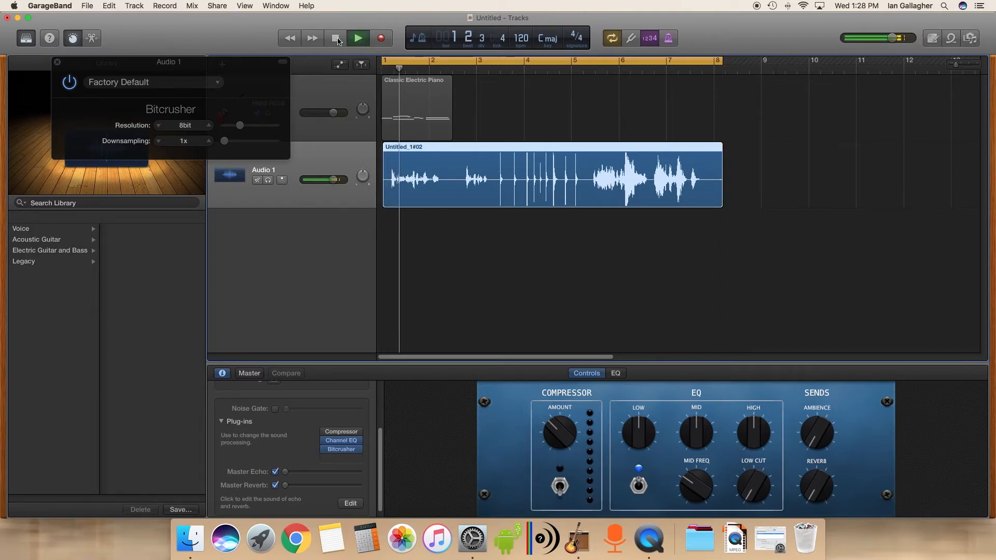
pyautogui.moveTo(244, 124)
pyautogui.mouseDown()
pyautogui.moveTo(266, 129)
pyautogui.moveTo(233, 128)
pyautogui.moveTo(235, 146)
pyautogui.moveTo(231, 129)
pyautogui.moveTo(241, 130)
pyautogui.mouseUp()
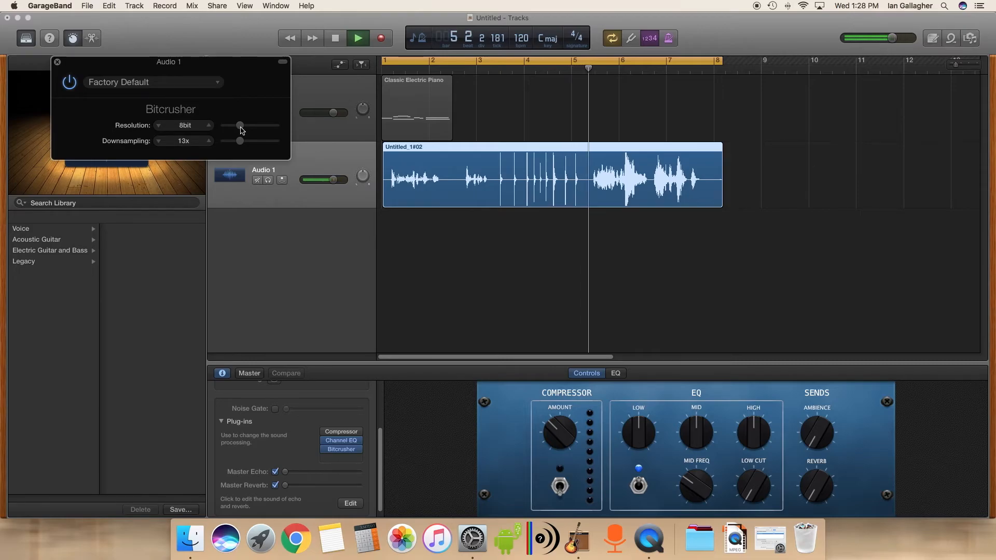
pyautogui.moveTo(242, 131); pyautogui.dragTo(251, 125)
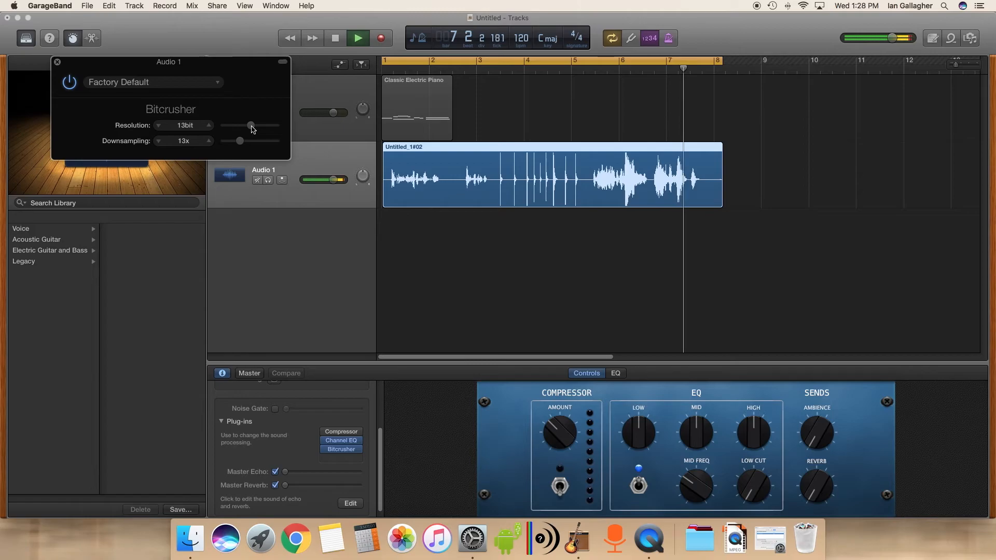
pyautogui.click(335, 38)
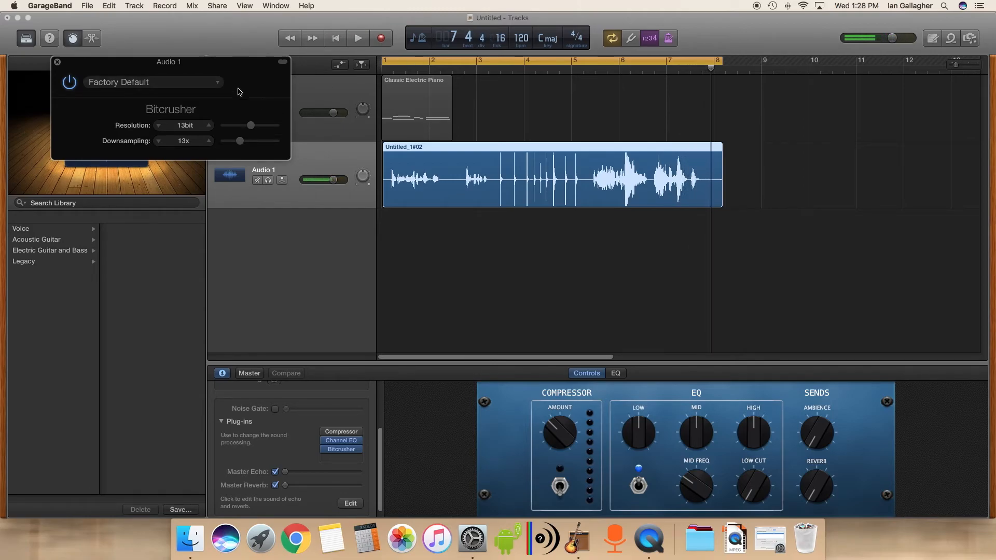
# - Close the Bitcrusher window and add a Pitch Shifter plug-in to the Audio 1 track
pyautogui.click(57, 62)
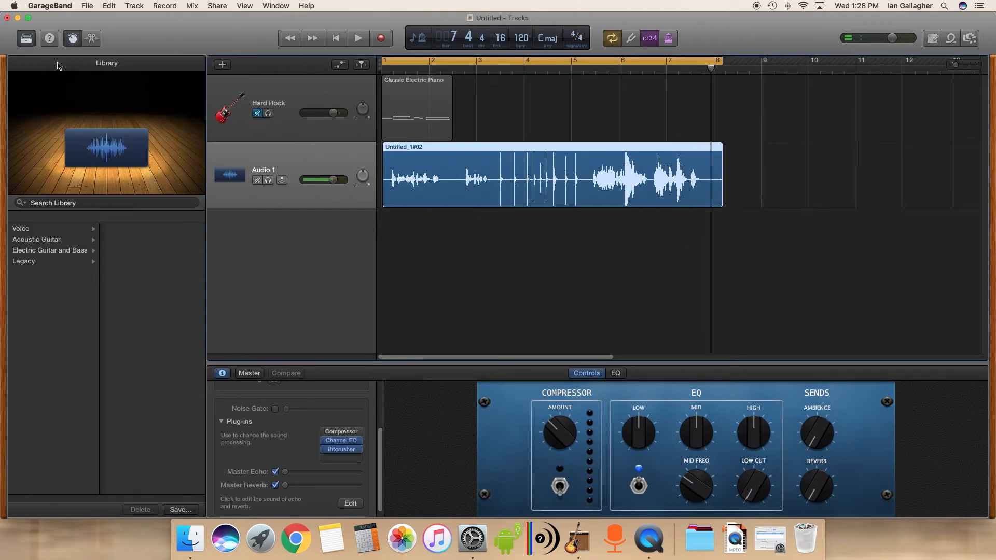
pyautogui.click(341, 457)
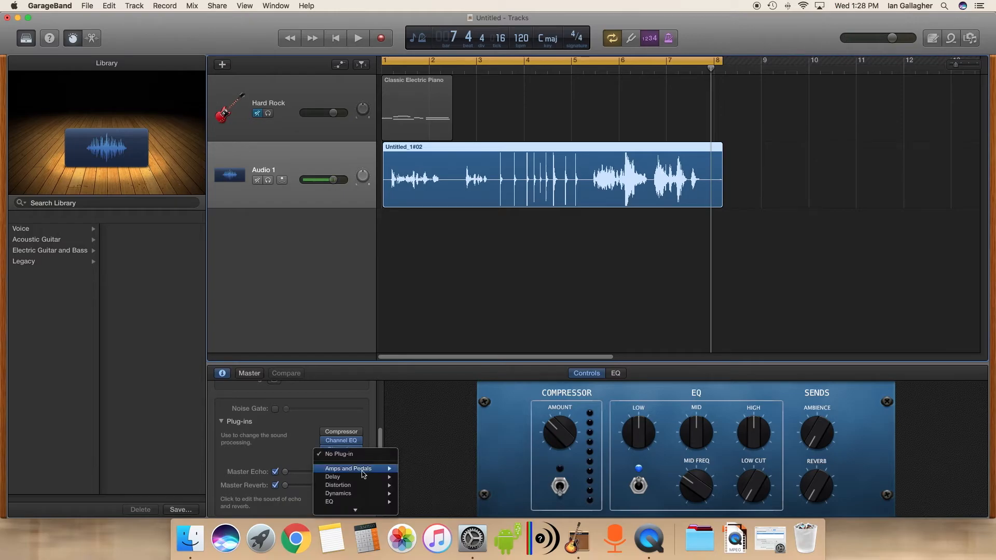
pyautogui.moveTo(364, 438)
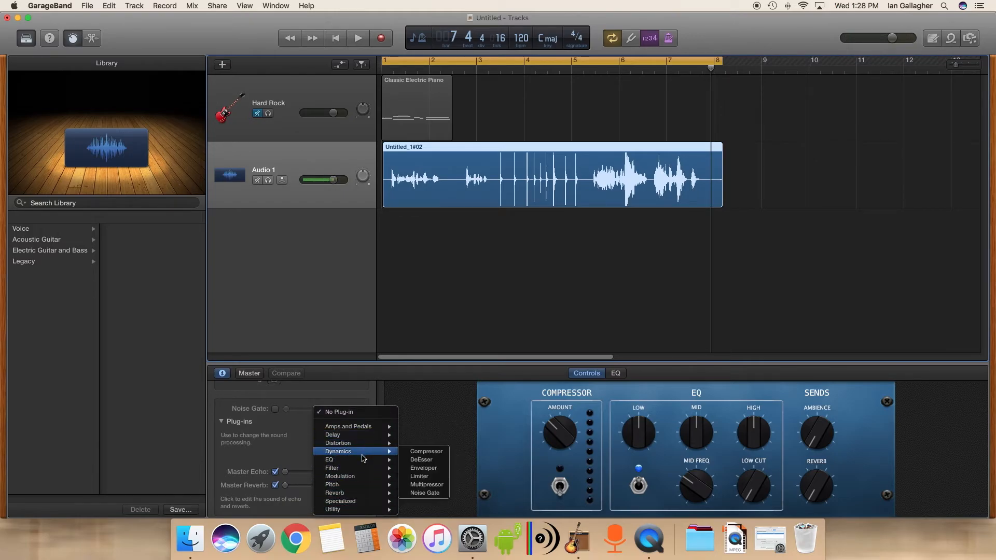
pyautogui.moveTo(362, 471)
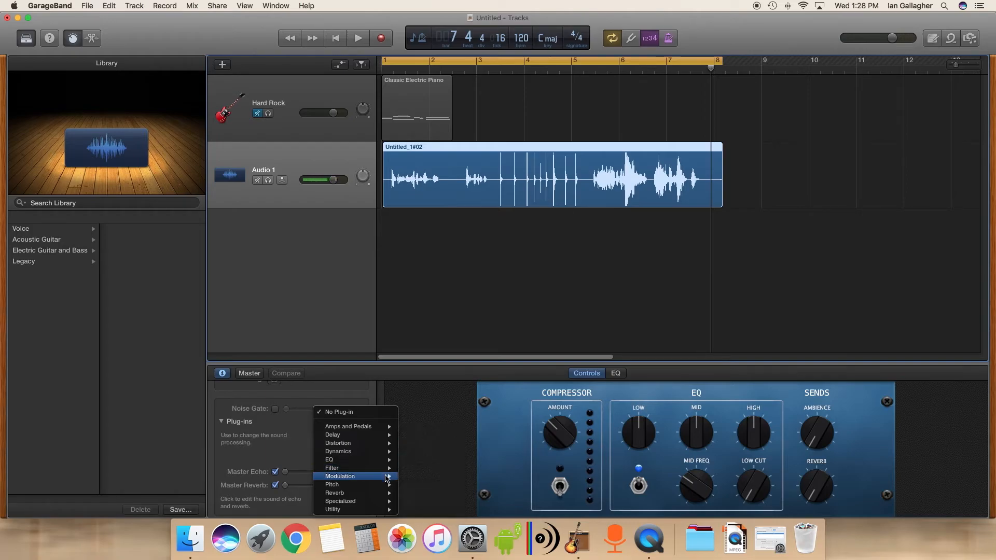
pyautogui.moveTo(366, 489)
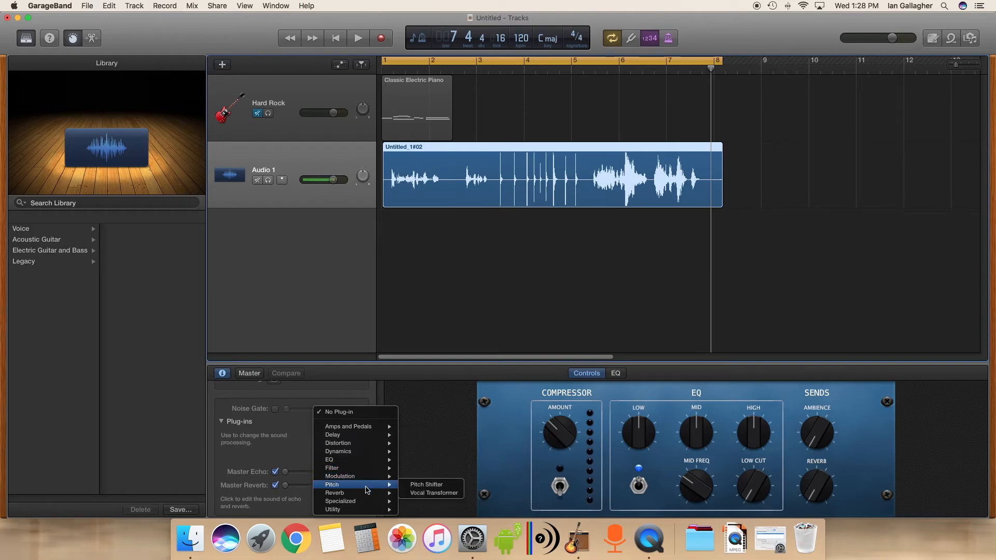
pyautogui.click(435, 488)
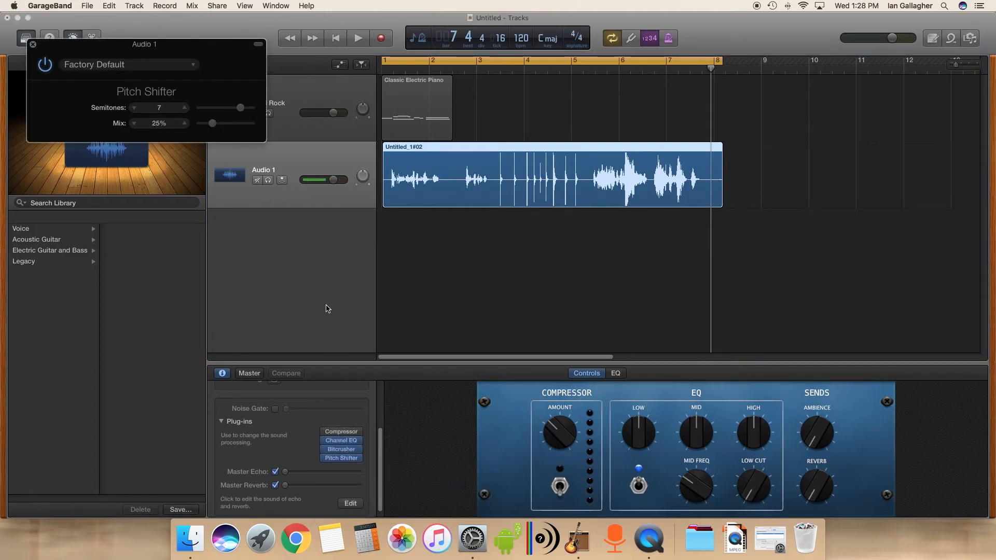
# - Bypass the Bitcrusher plug-in and move the playhead to the start
pyautogui.click(324, 449)
pyautogui.moveTo(457, 69); pyautogui.dragTo(358, 82)
pyautogui.click(357, 82)
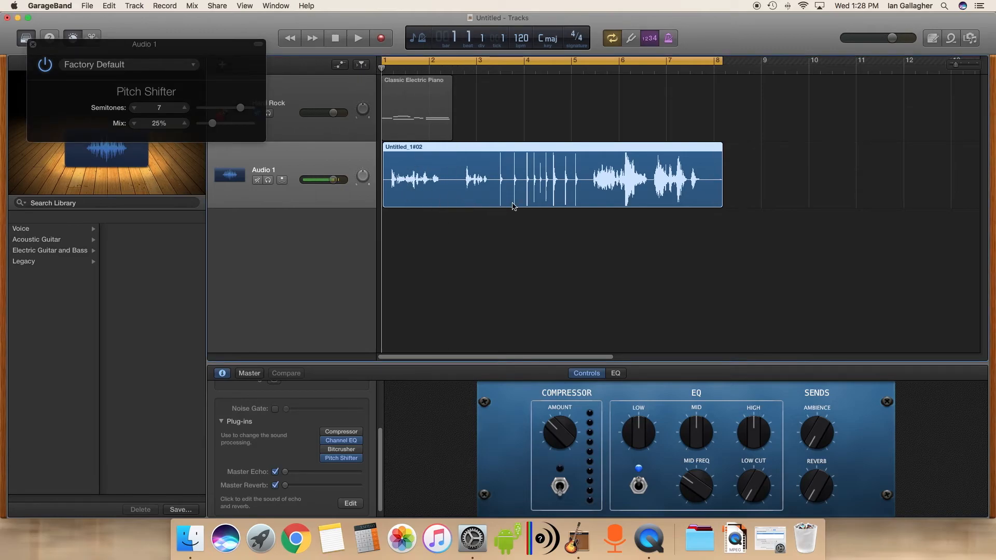
# - Play the cycle while setting the Pitch Shifter to 12 semitones and 64% mix, then stop
pyautogui.click(357, 38)
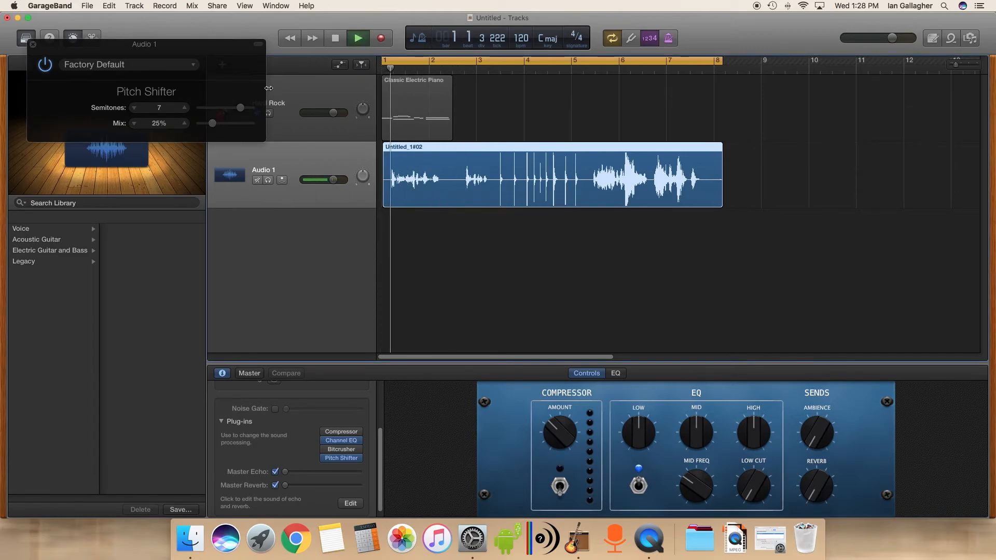
pyautogui.moveTo(215, 126); pyautogui.dragTo(254, 110)
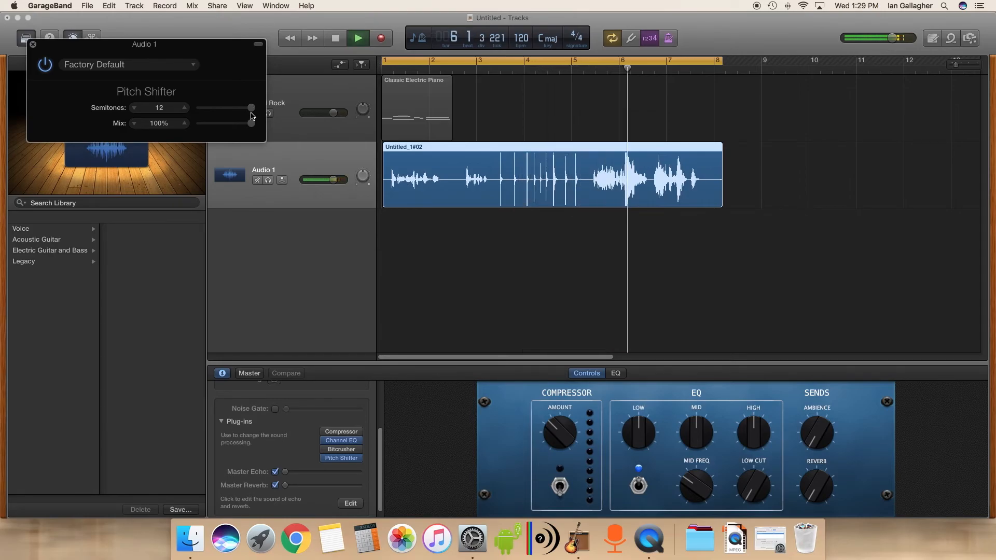
pyautogui.moveTo(252, 127); pyautogui.dragTo(232, 123)
pyautogui.press('space')
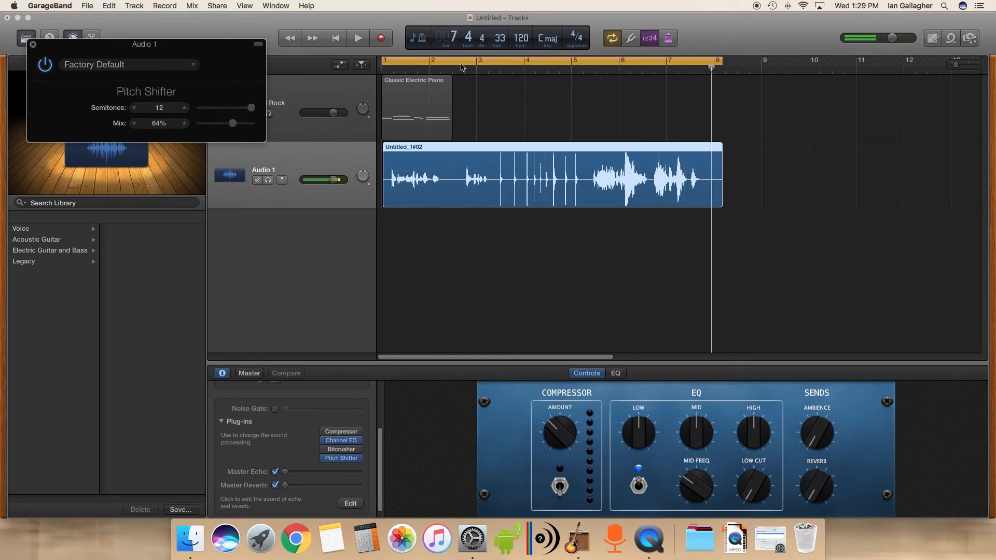
# - Move the playhead back to the start and close the Pitch Shifter window
pyautogui.click(450, 69)
pyautogui.moveTo(450, 70); pyautogui.dragTo(366, 71)
pyautogui.press('space')
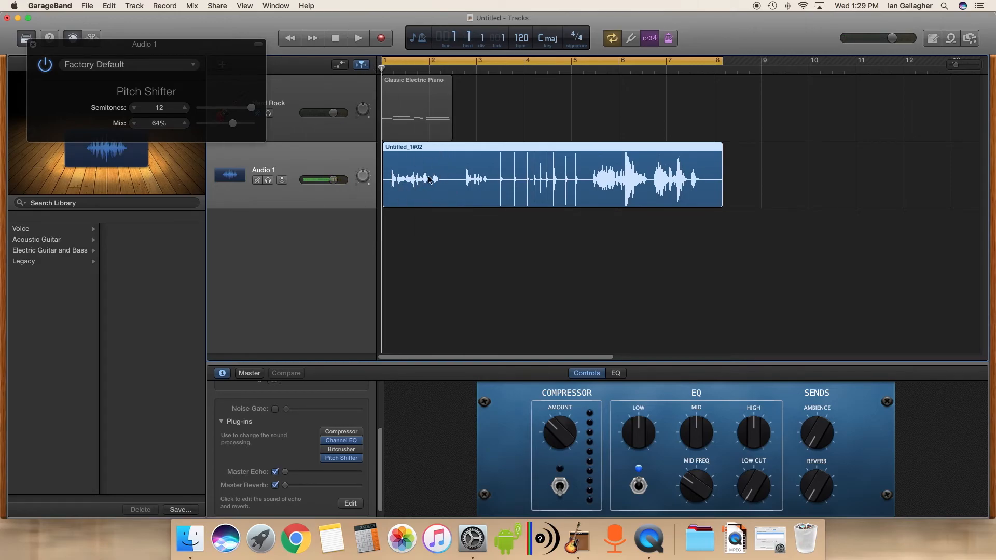
pyautogui.click(33, 46)
# - Open the Hard Rock region and track, then reselect the Audio 1 track
pyautogui.click(410, 105)
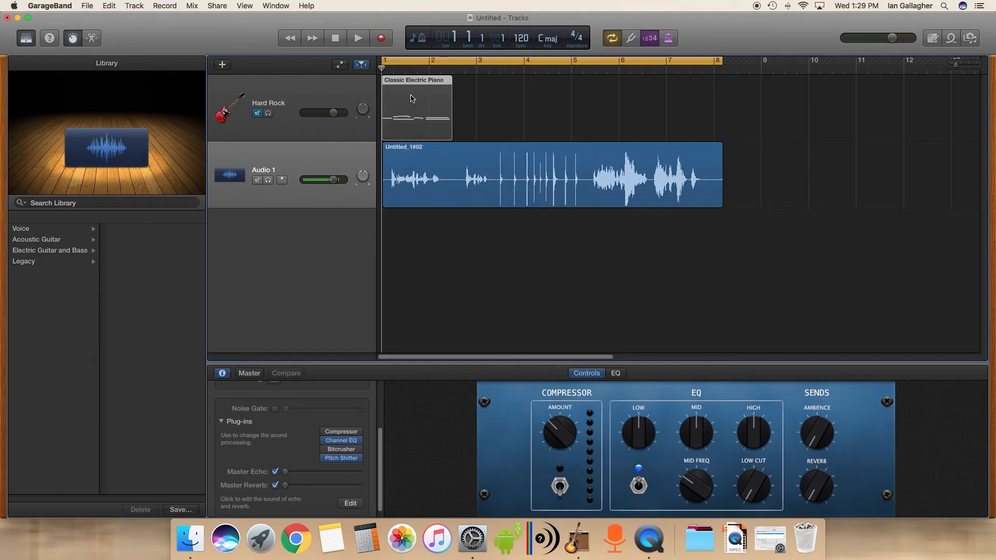
pyautogui.doubleClick(412, 99)
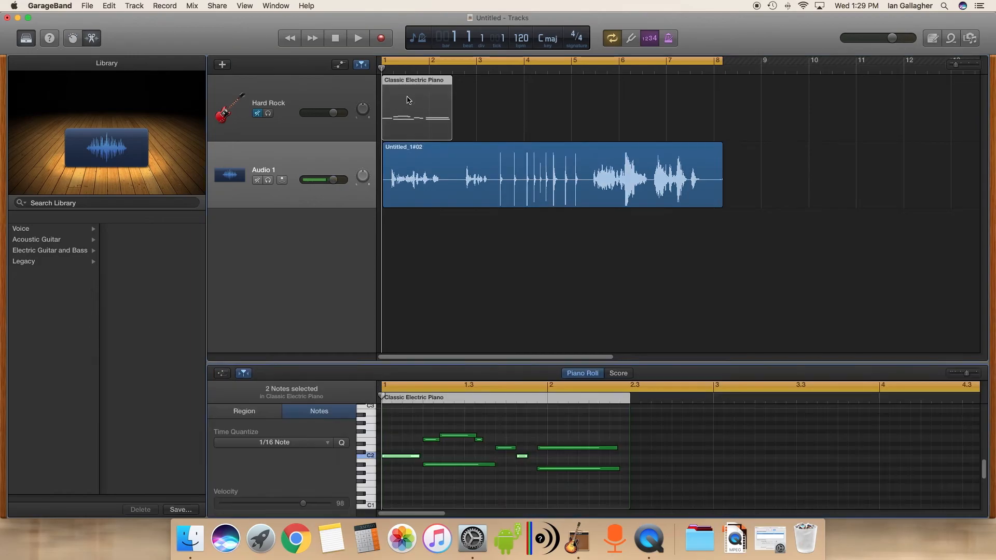
pyautogui.click(310, 88)
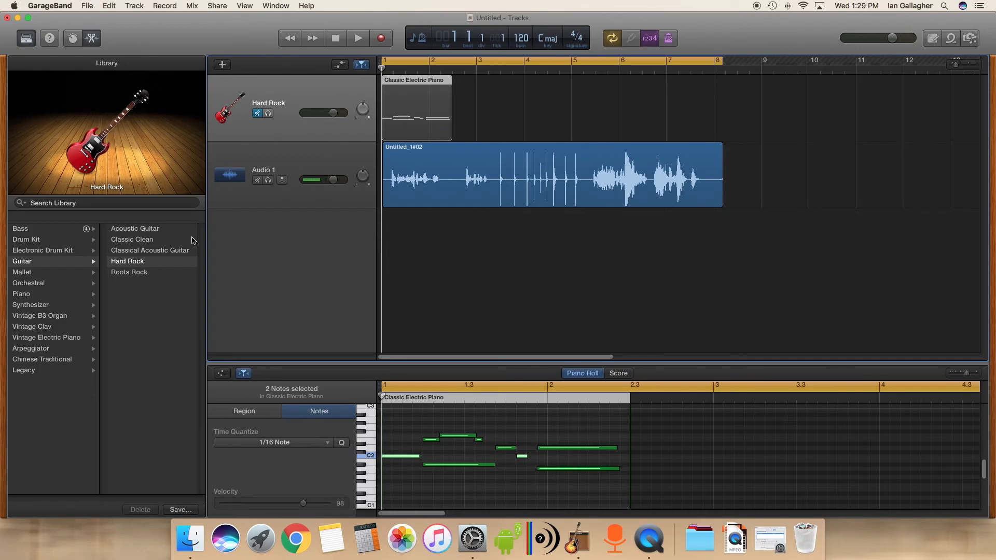
pyautogui.click(306, 157)
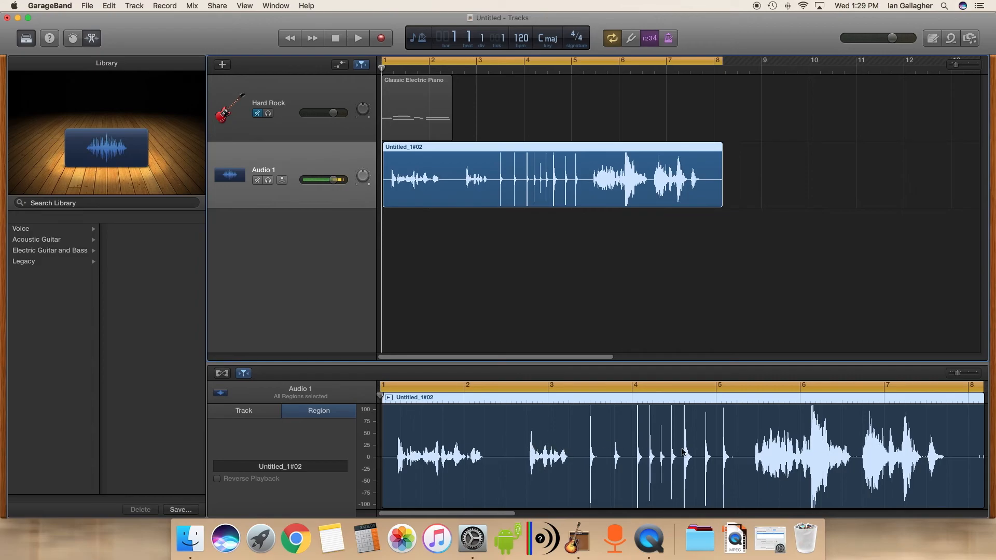
# - Play the processed recording, stop it, and turn off cycle mode
pyautogui.click(72, 40)
pyautogui.click(91, 38)
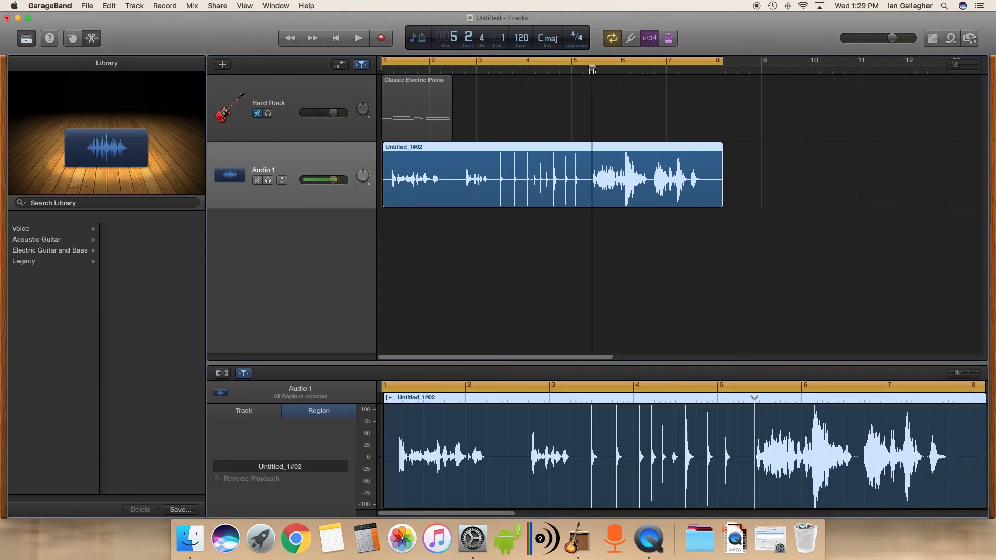
pyautogui.click(363, 41)
pyautogui.click(362, 41)
pyautogui.click(613, 38)
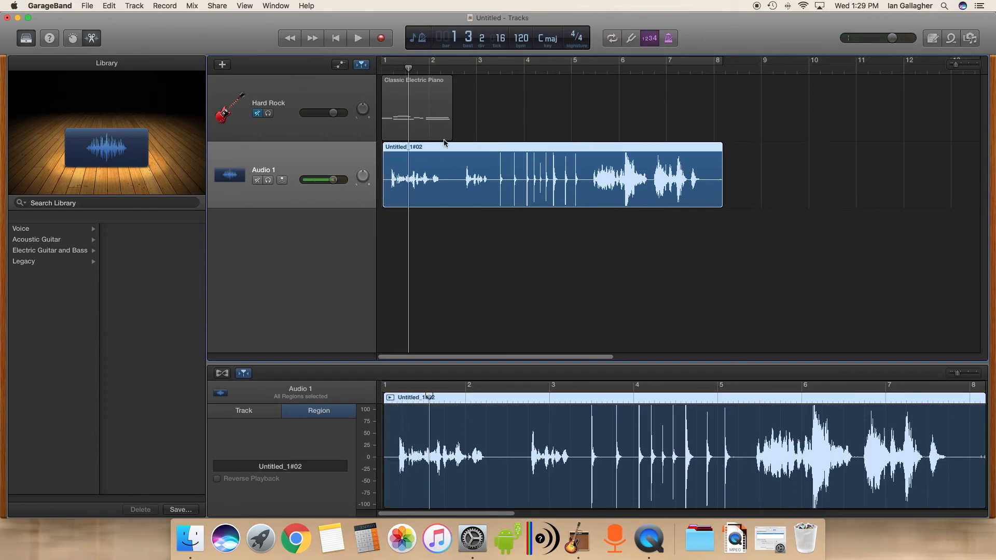
# - Trim the voice region's start to about bar 5.4, shorten its end slightly, and move it to bar 1
pyautogui.moveTo(385, 202); pyautogui.dragTo(593, 205)
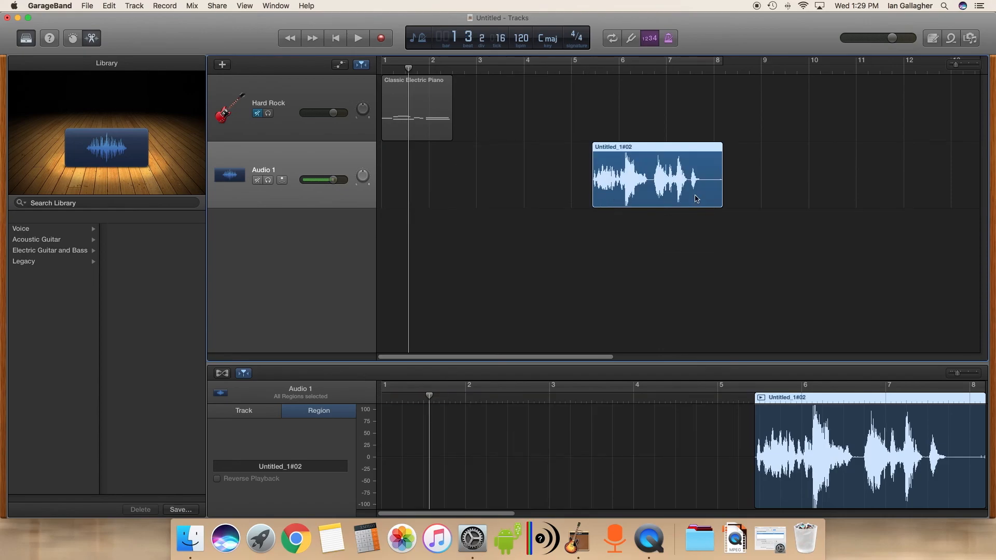
pyautogui.moveTo(711, 200); pyautogui.dragTo(700, 201)
pyautogui.moveTo(647, 147); pyautogui.dragTo(414, 150)
# - Play the trimmed voice region from the start of the project, then stop
pyautogui.press('Return')
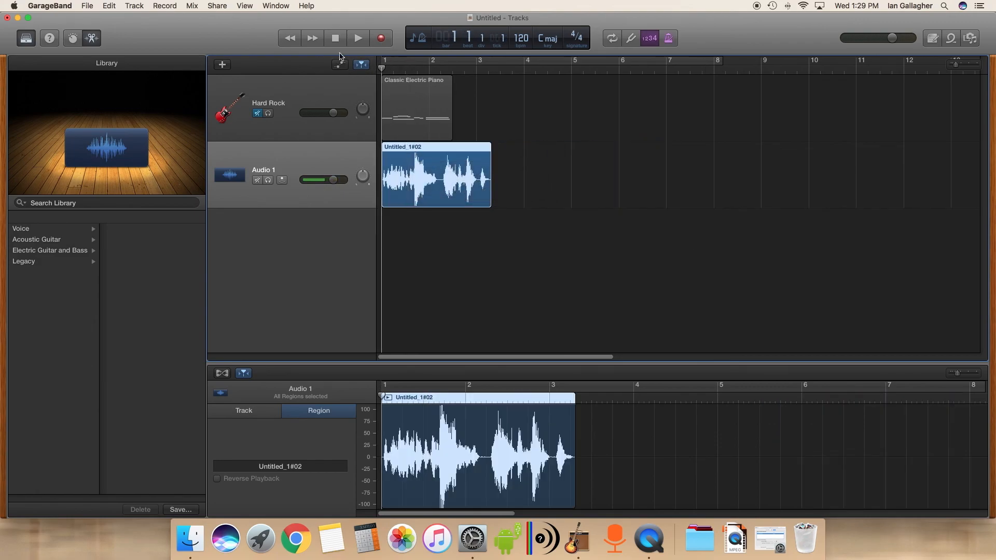
pyautogui.press('space')
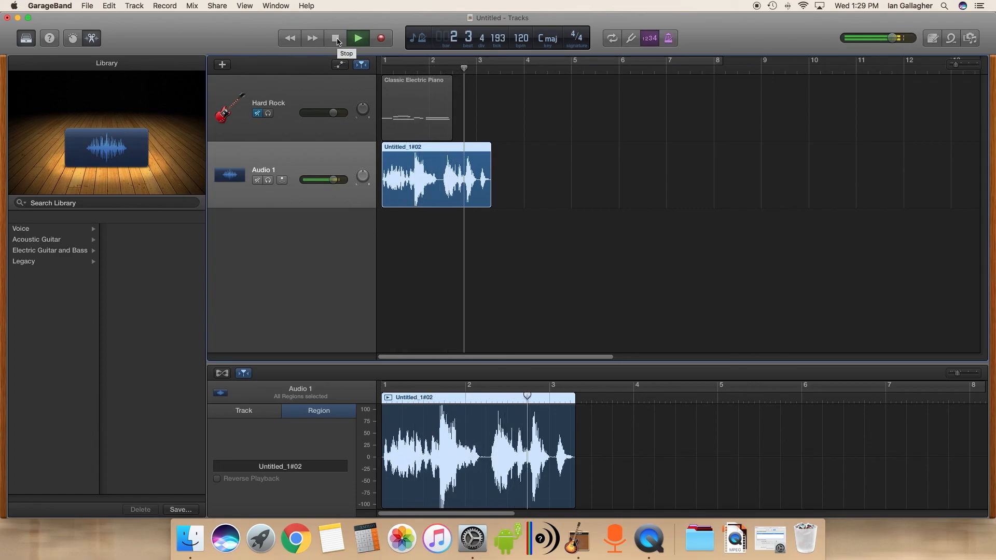
pyautogui.click(337, 41)
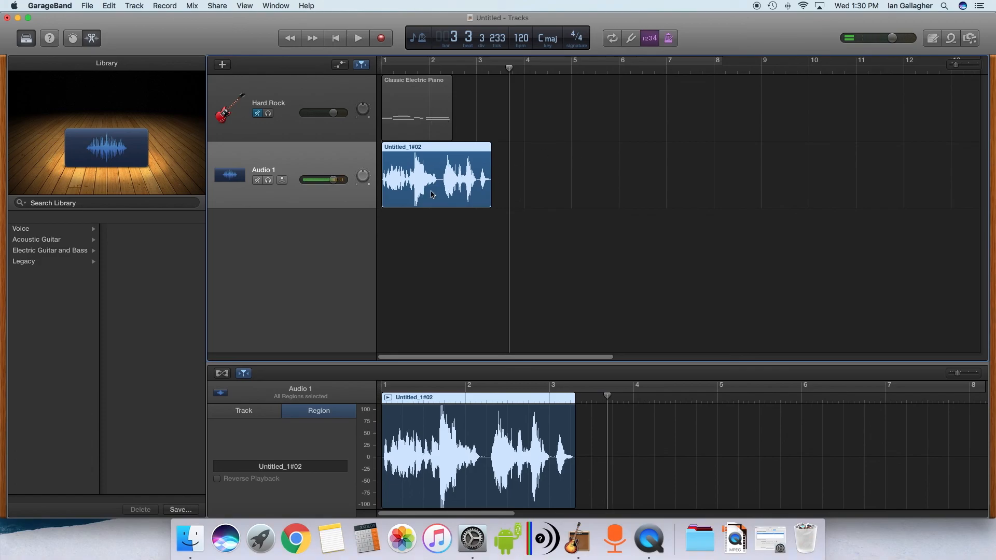
# - Unmute the Hard Rock track and play both tracks from the start
pyautogui.click(414, 108)
pyautogui.click(257, 113)
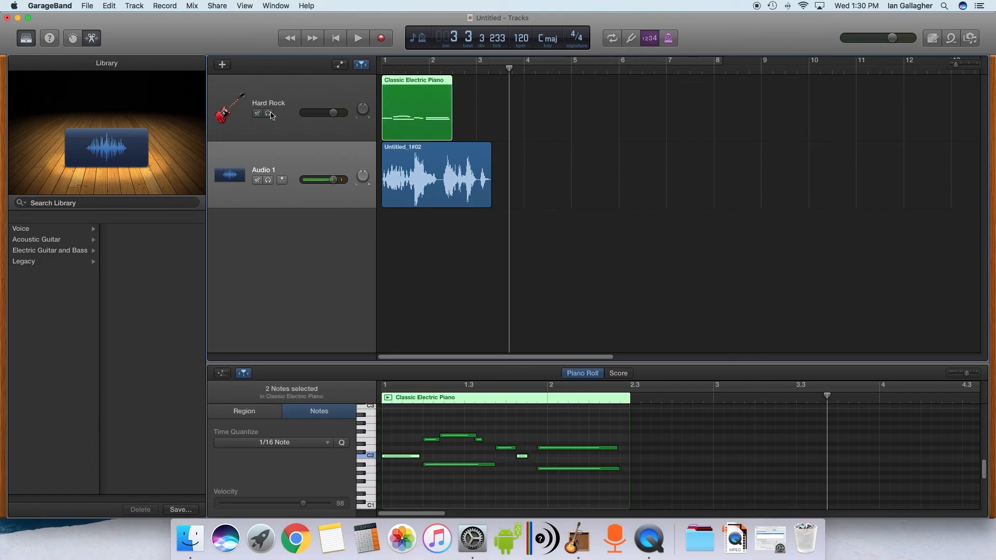
pyautogui.press('Return')
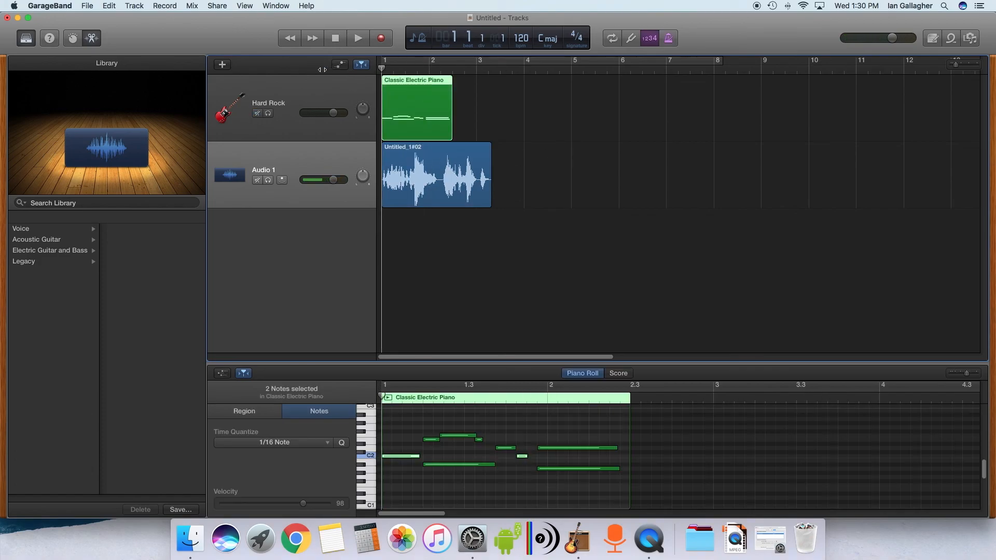
pyautogui.click(353, 42)
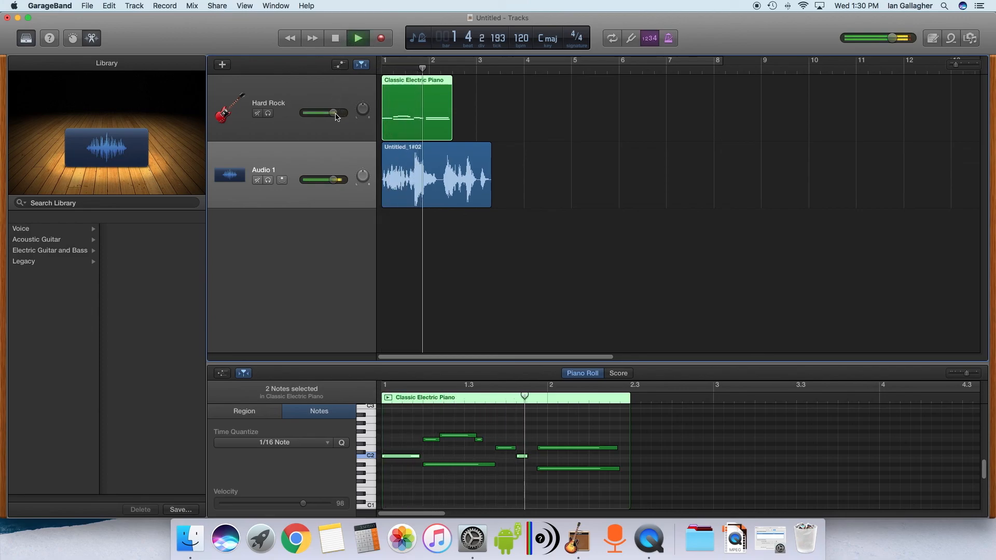